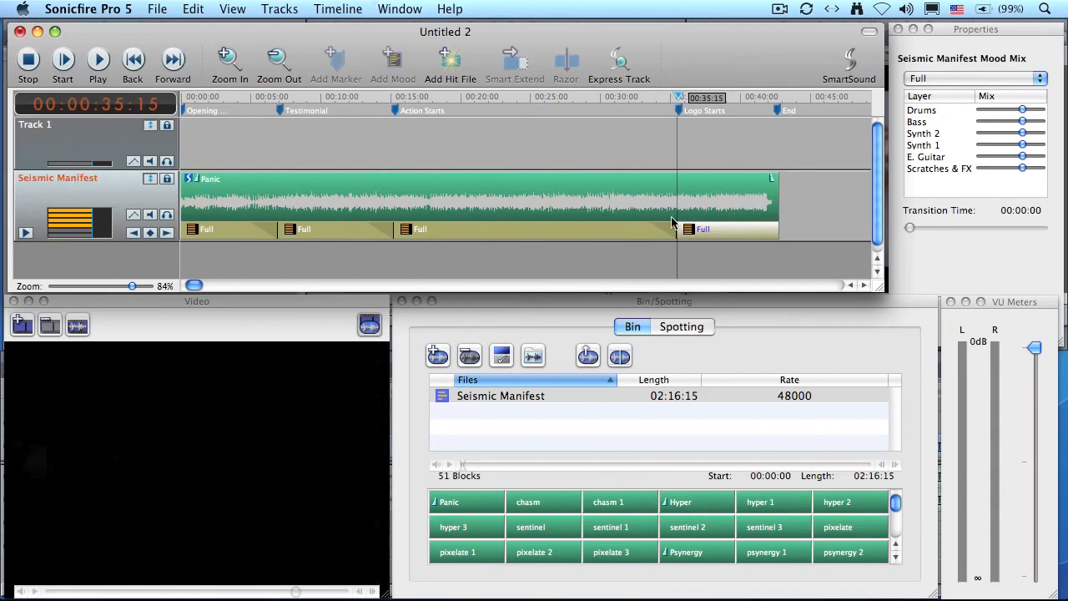
Play the soundtrack from the start and try the opening mood section's Drums layer at minimum, restoring its level
click(246, 229)
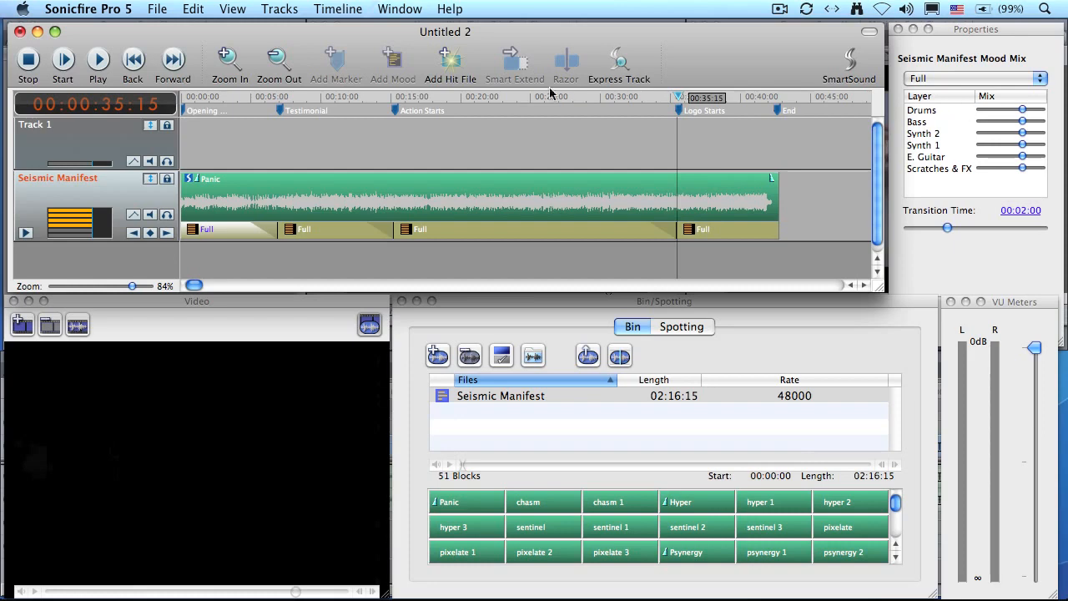
drag(201, 98, 172, 102)
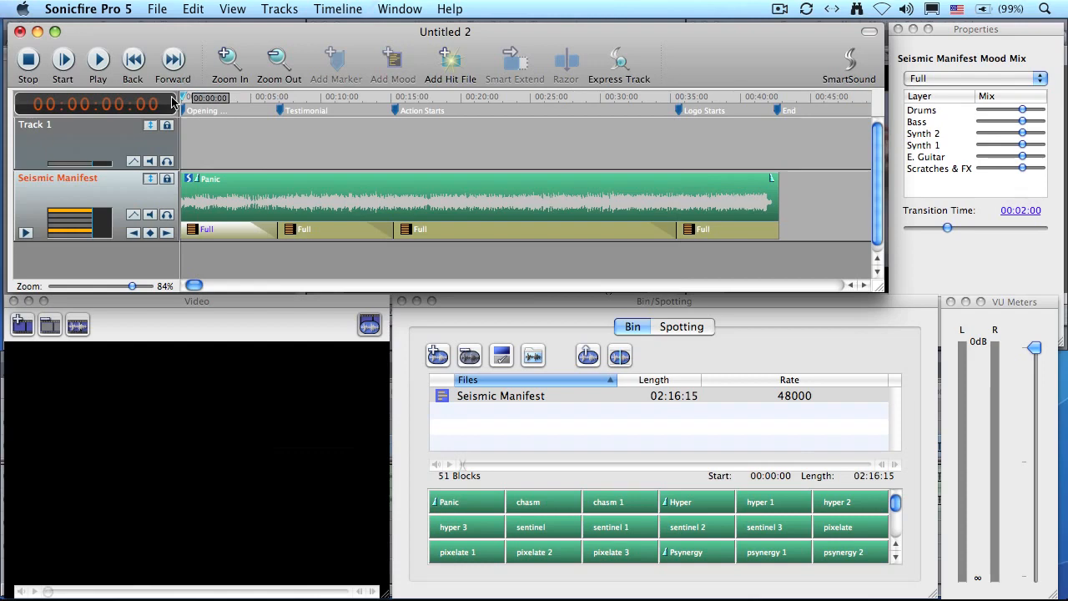
key(space)
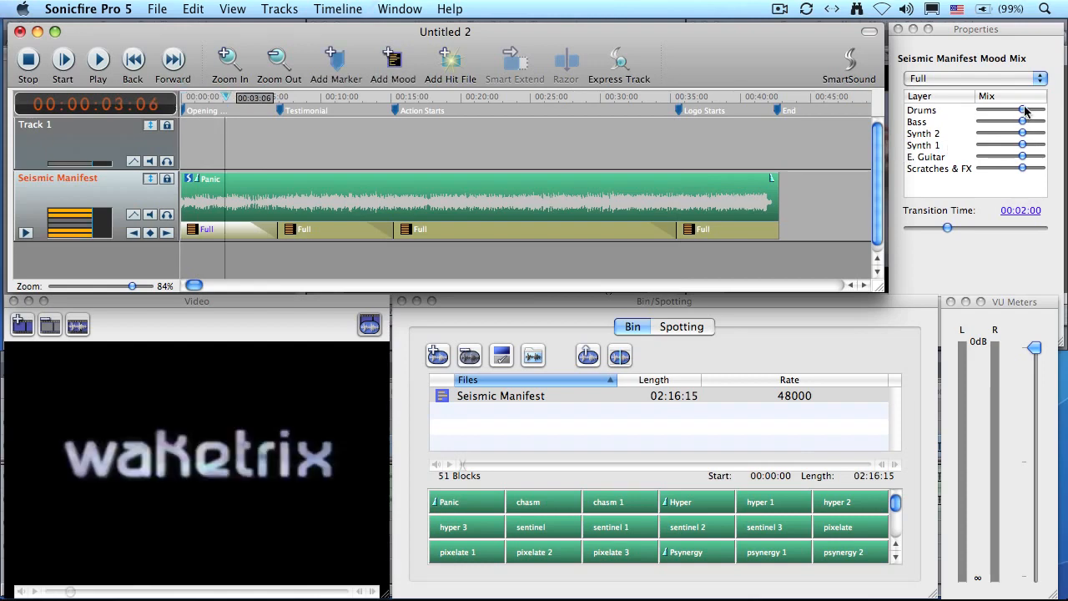
drag(1025, 111, 925, 117)
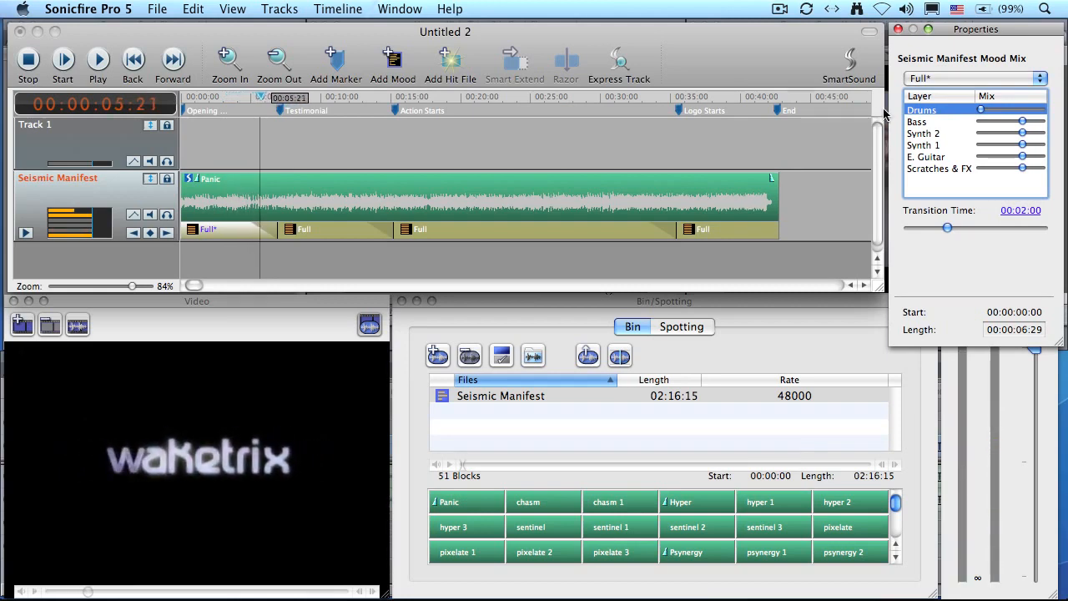
drag(982, 115, 1024, 134)
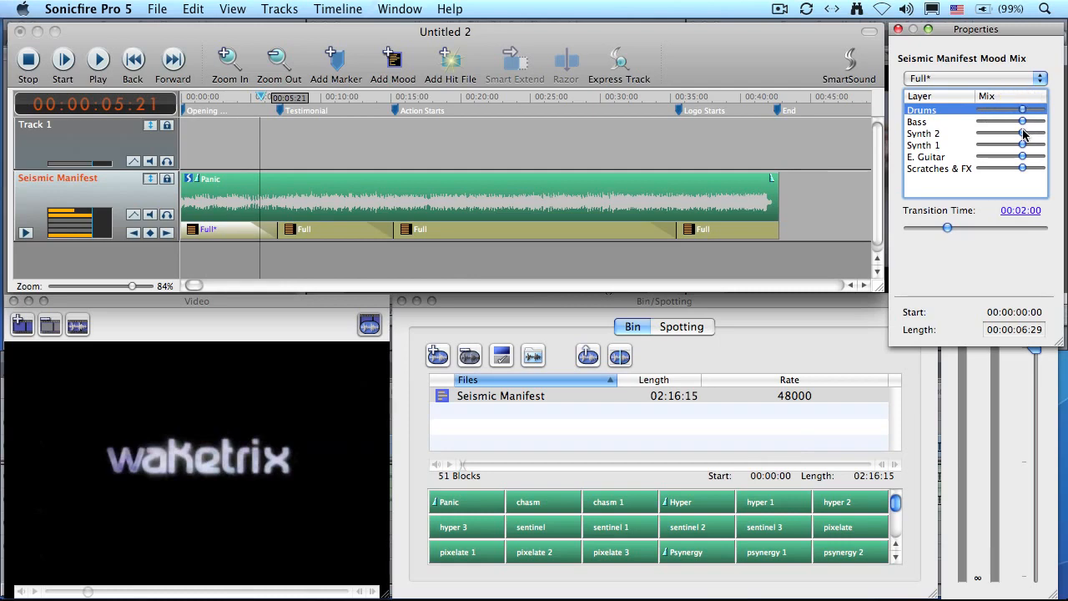
Change the opening section's mood mix to Light
click(988, 82)
mouse_move(967, 8)
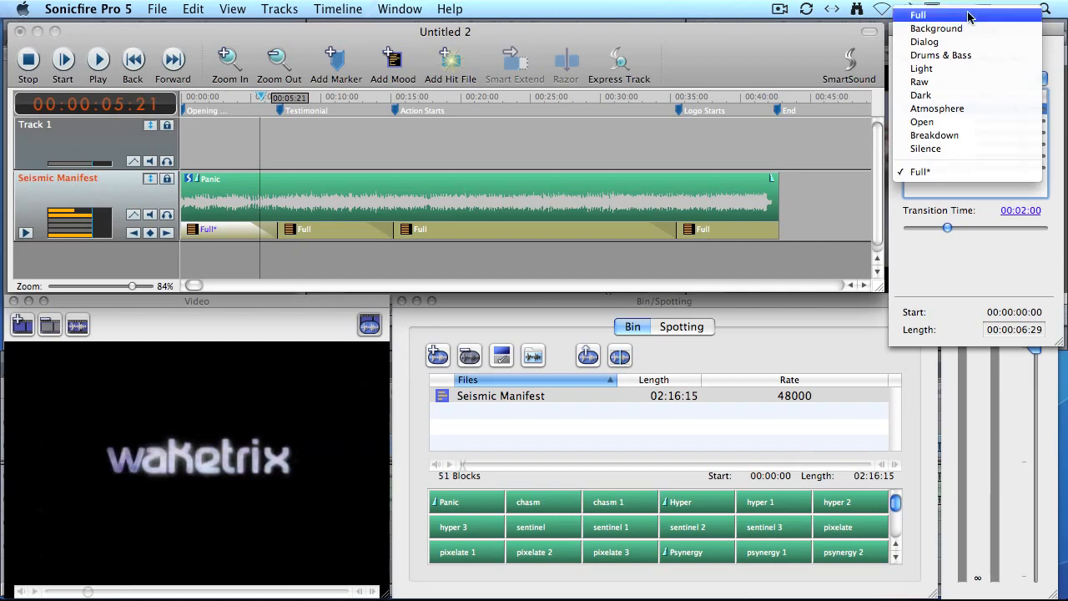
click(970, 70)
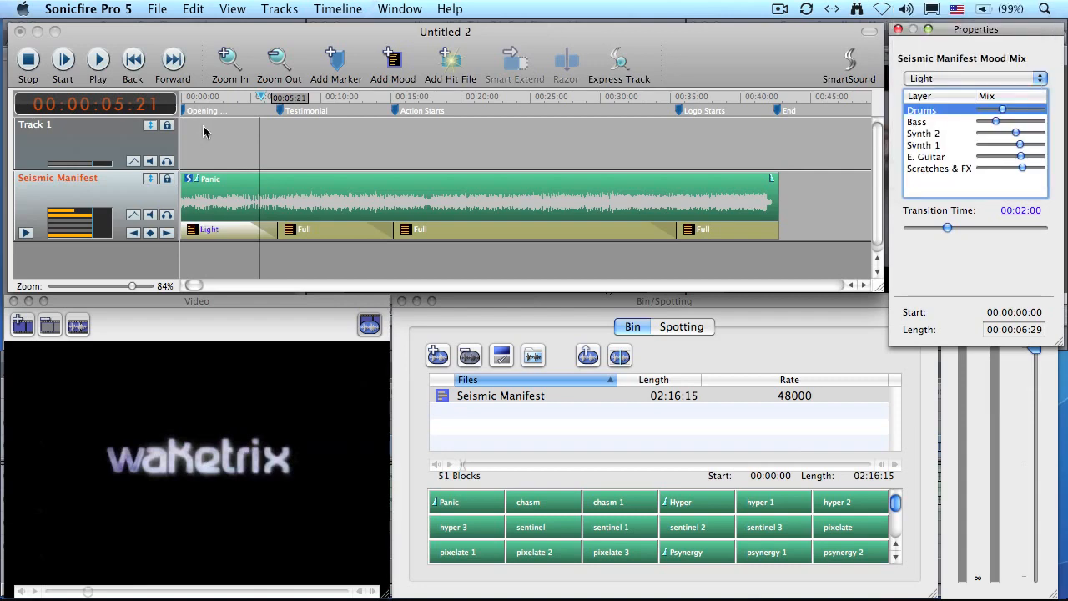
Preview the opening section from the start and set its transition time to 00:00:20
click(192, 96)
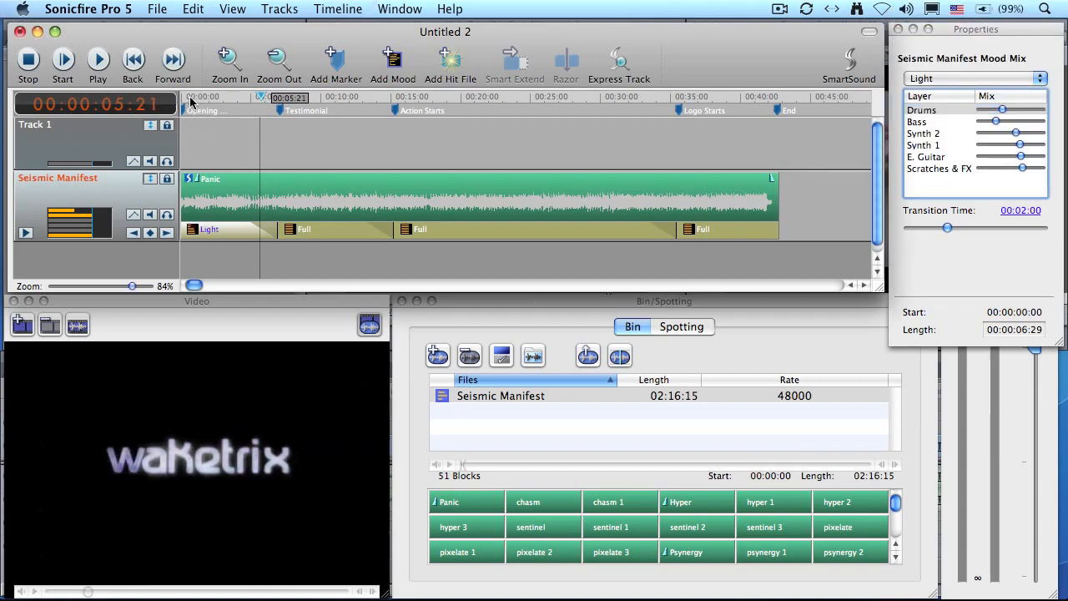
drag(189, 99, 165, 104)
key(space)
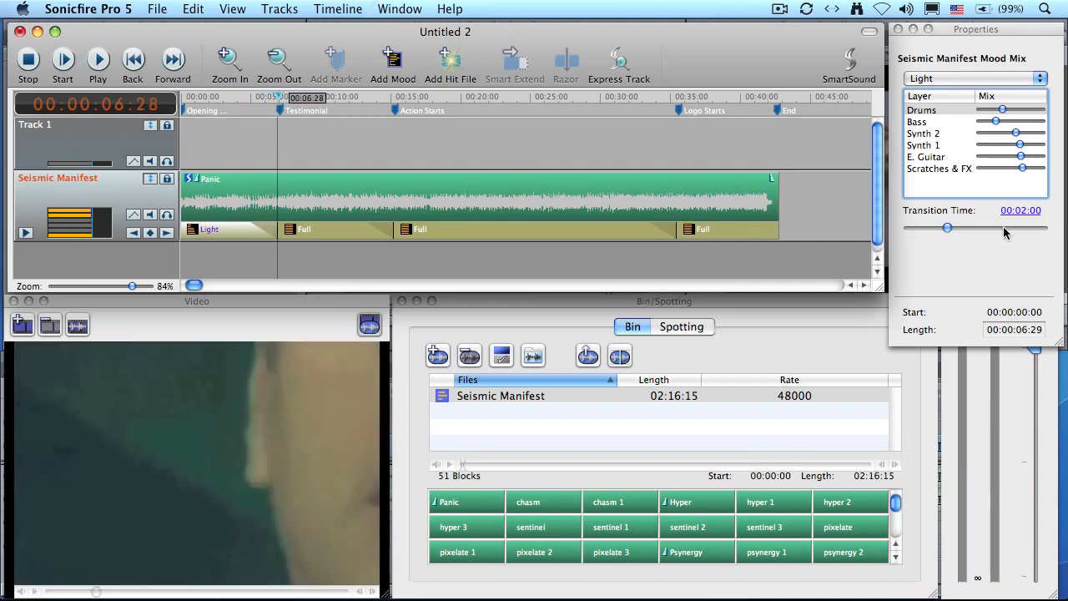
drag(946, 227, 919, 227)
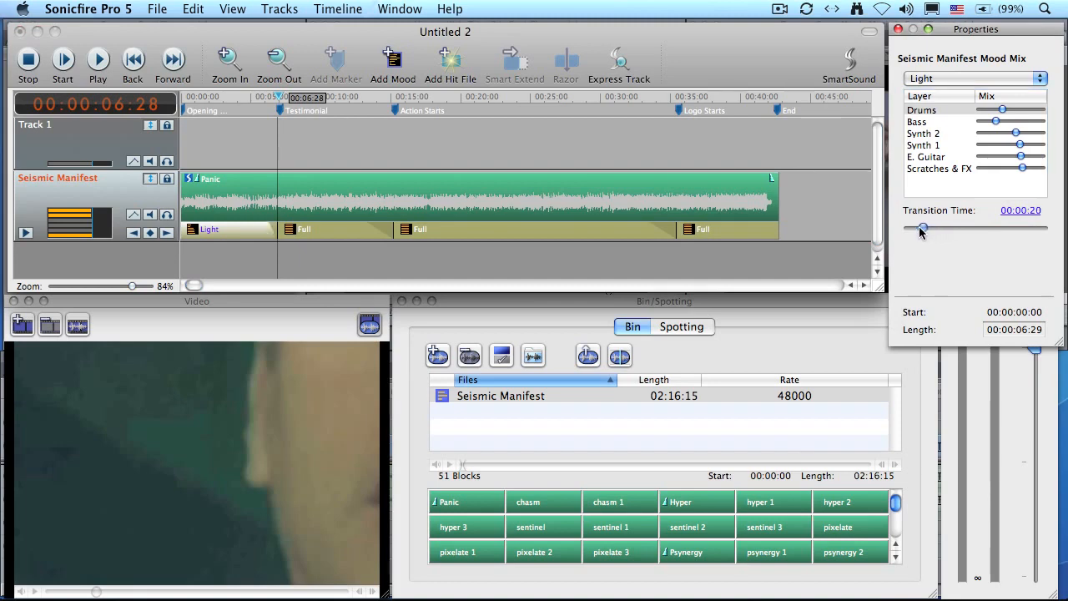
Apply the Dialog mood to the Testimonial section, preview it and set its transition time to 00:00:19
click(359, 238)
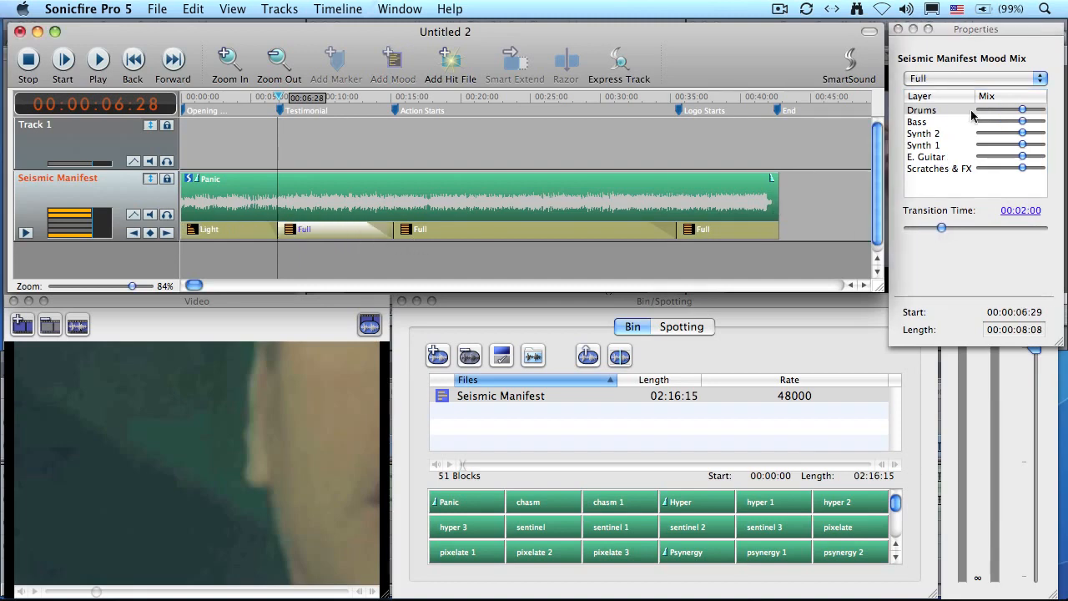
click(944, 78)
click(944, 105)
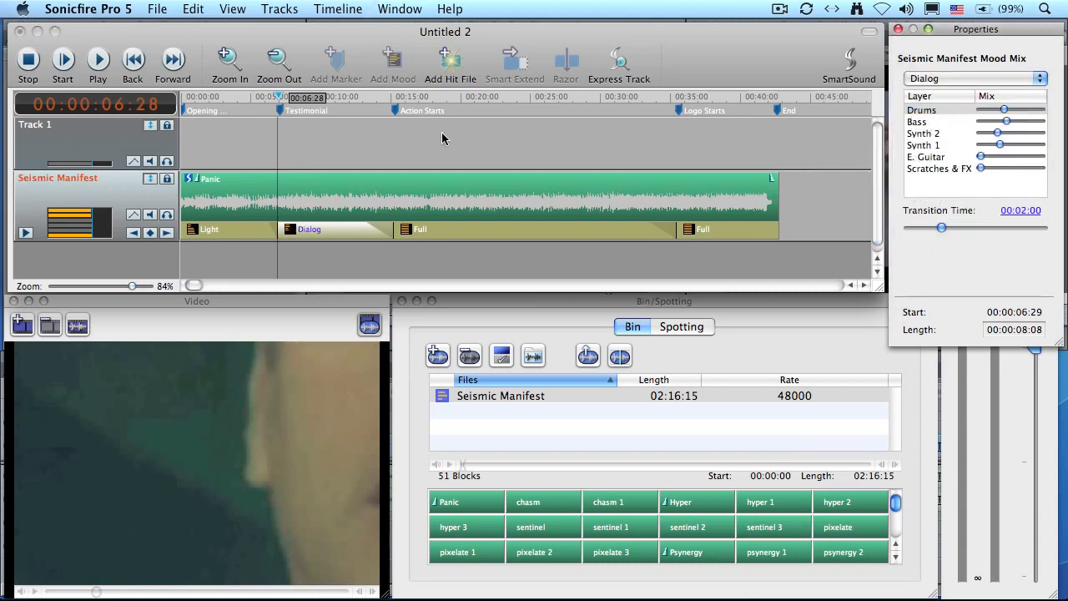
key(space)
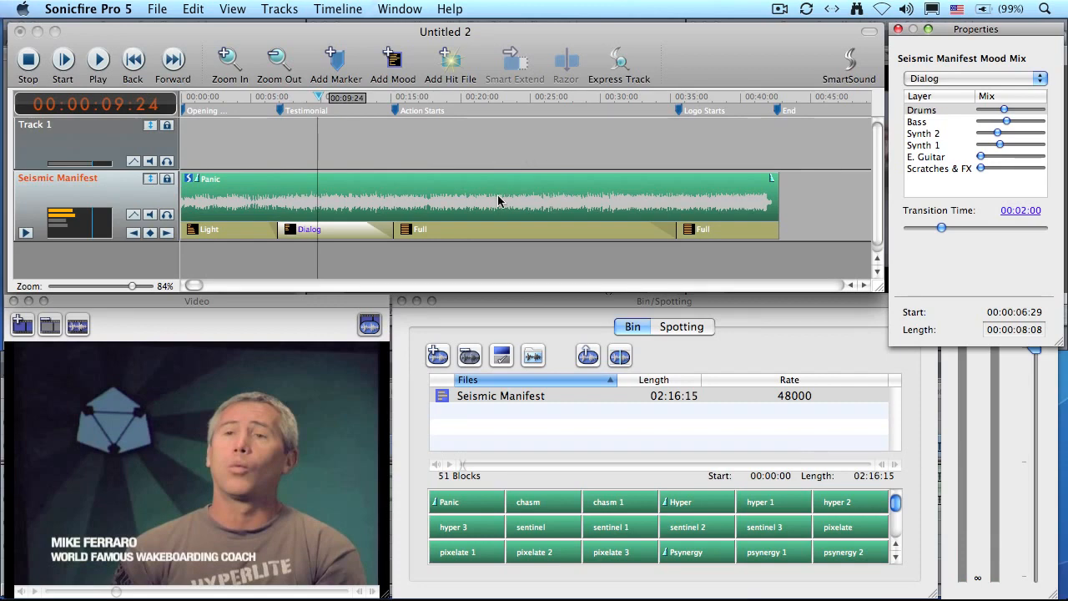
drag(935, 232, 920, 237)
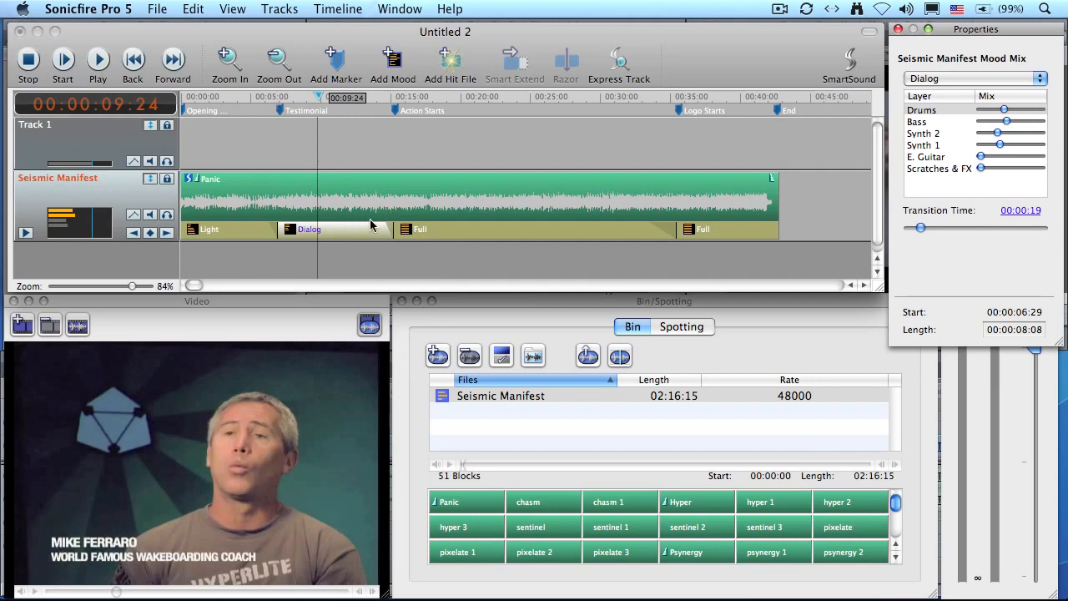
Set the Action Starts section's transition time to 00:00:17 and change the Logo Starts section's mood to Light
click(442, 228)
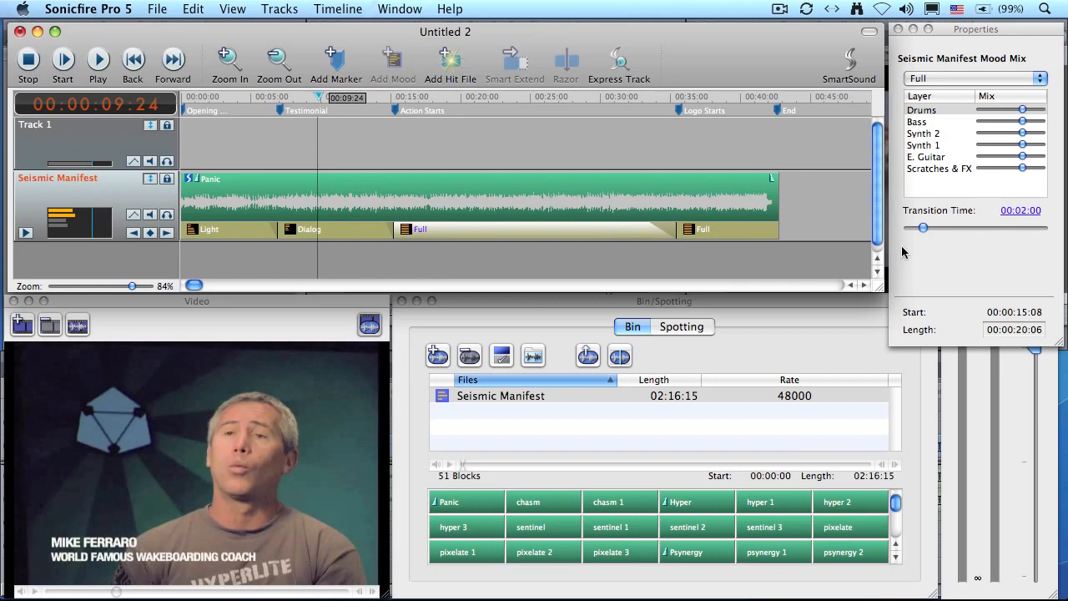
drag(922, 230, 912, 232)
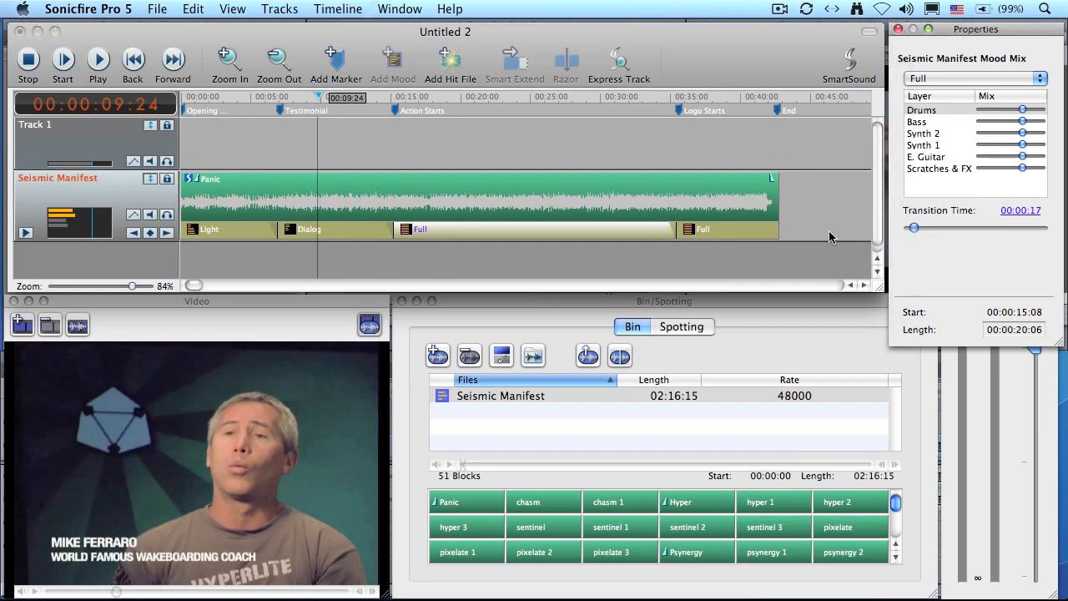
click(748, 233)
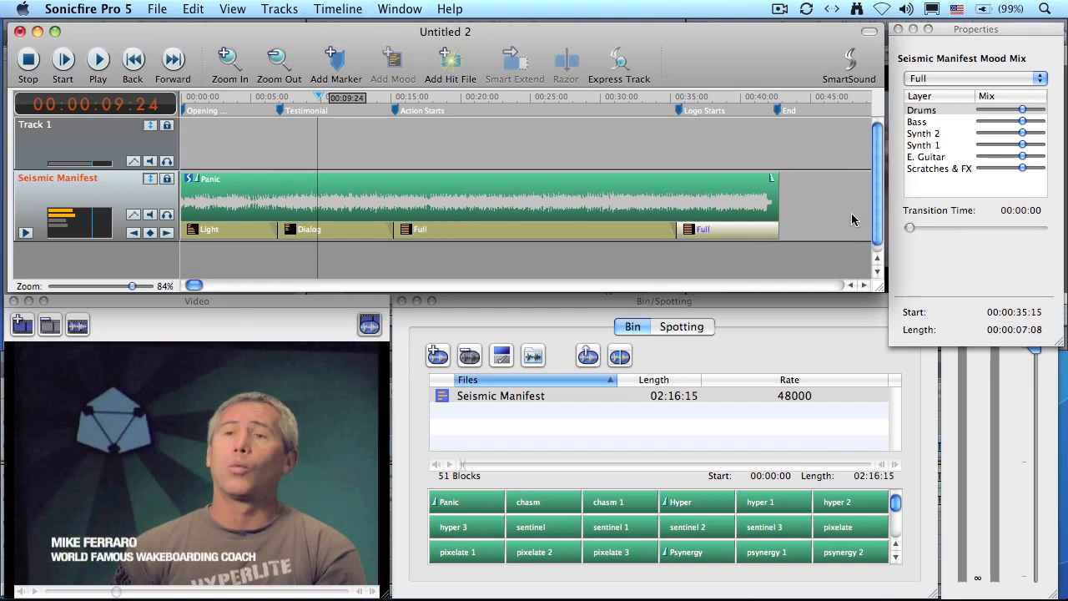
click(961, 79)
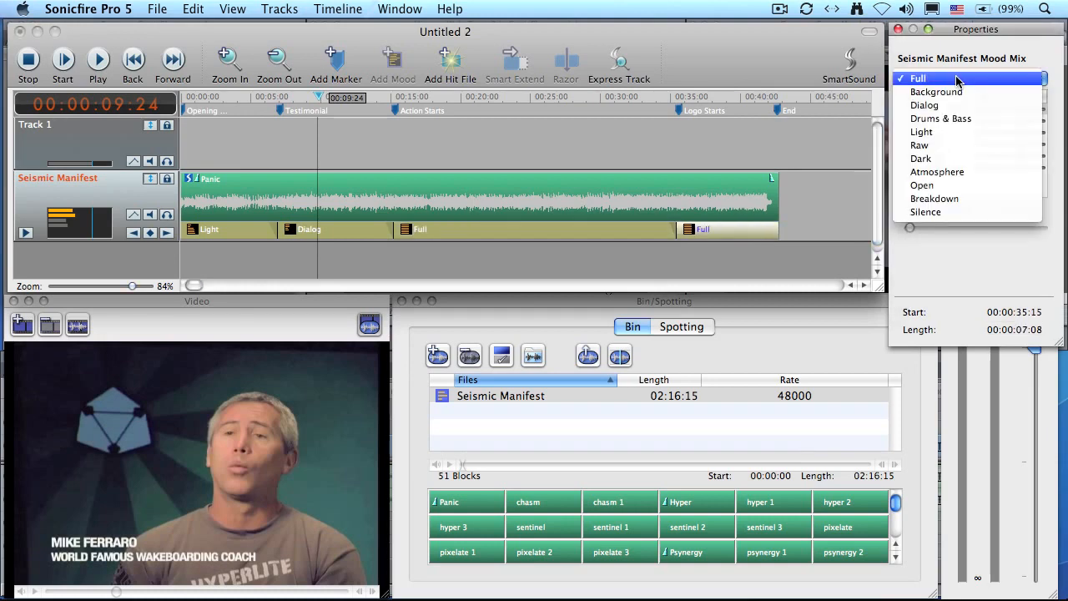
click(957, 133)
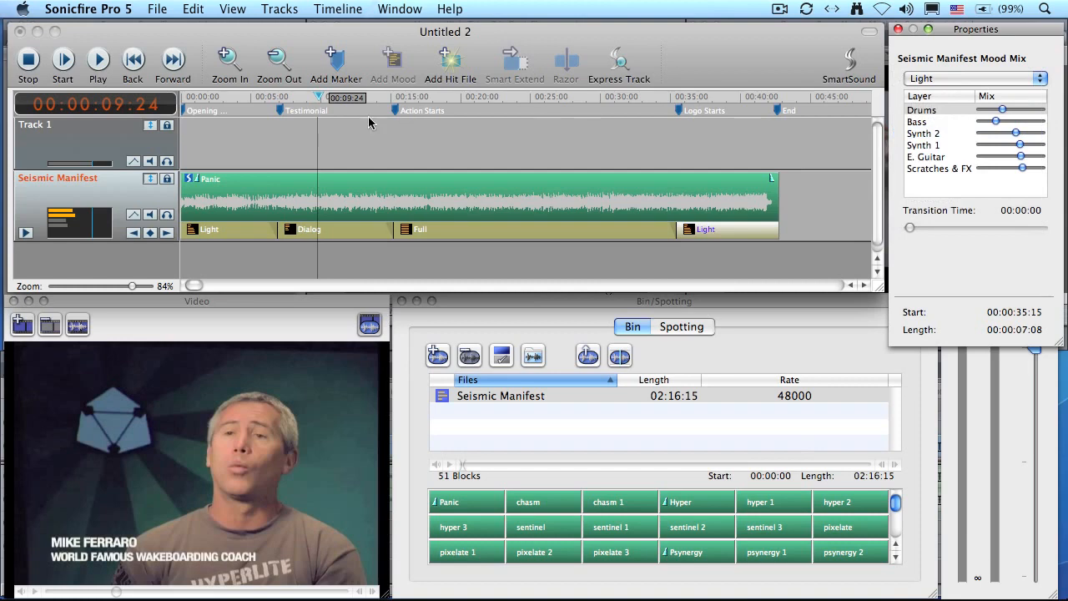
Play the soundtrack from near the beginning to check the mood change into the Testimonial section
click(227, 100)
click(203, 101)
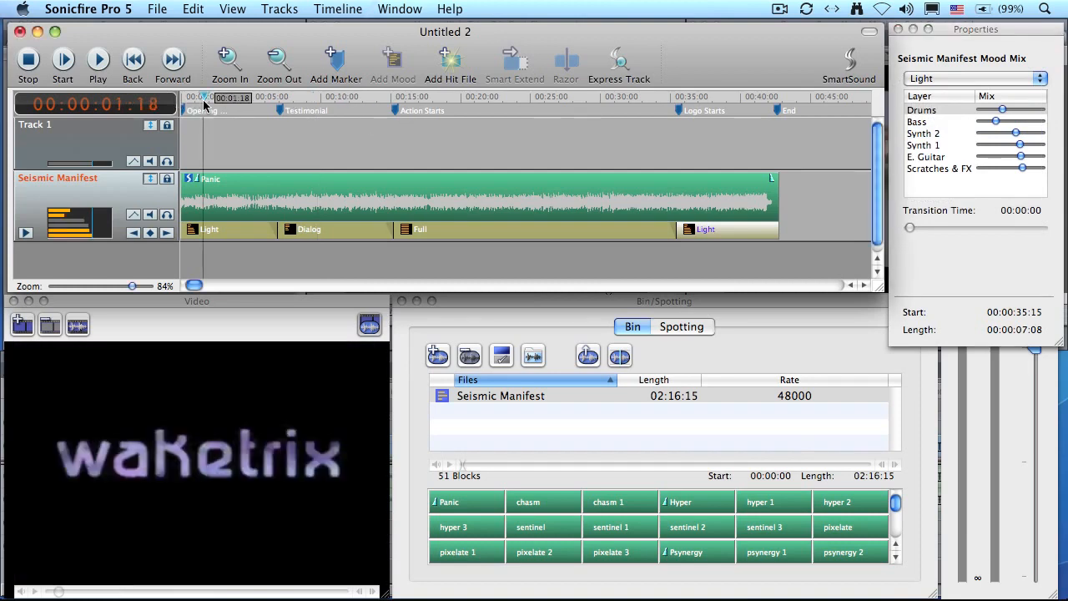
key(space)
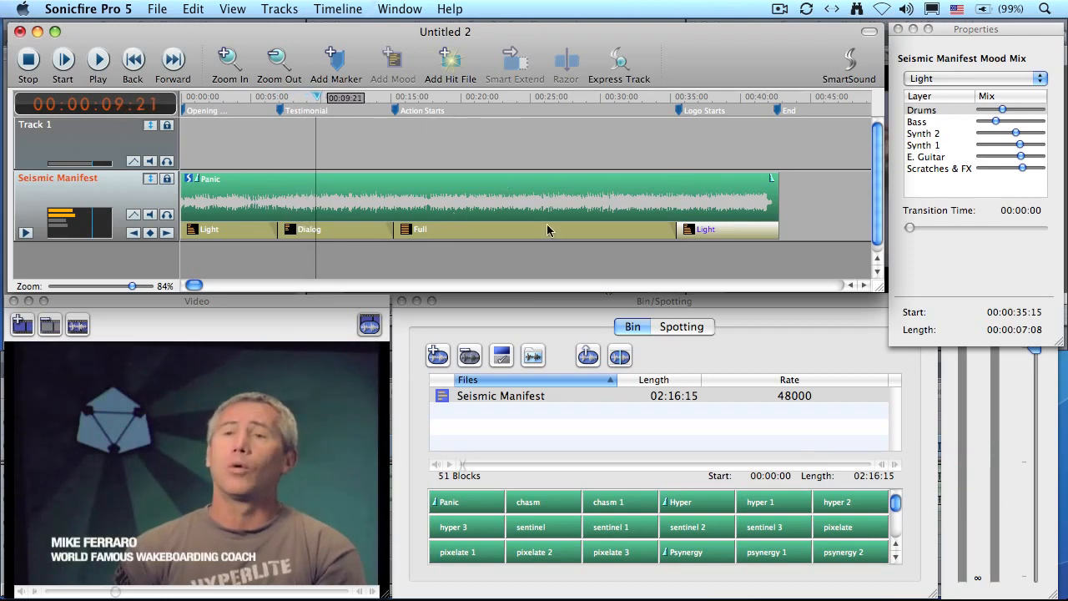
Lower the Bass layer in the Testimonial section's Dialog mood and play on past the Action Starts marker
click(322, 232)
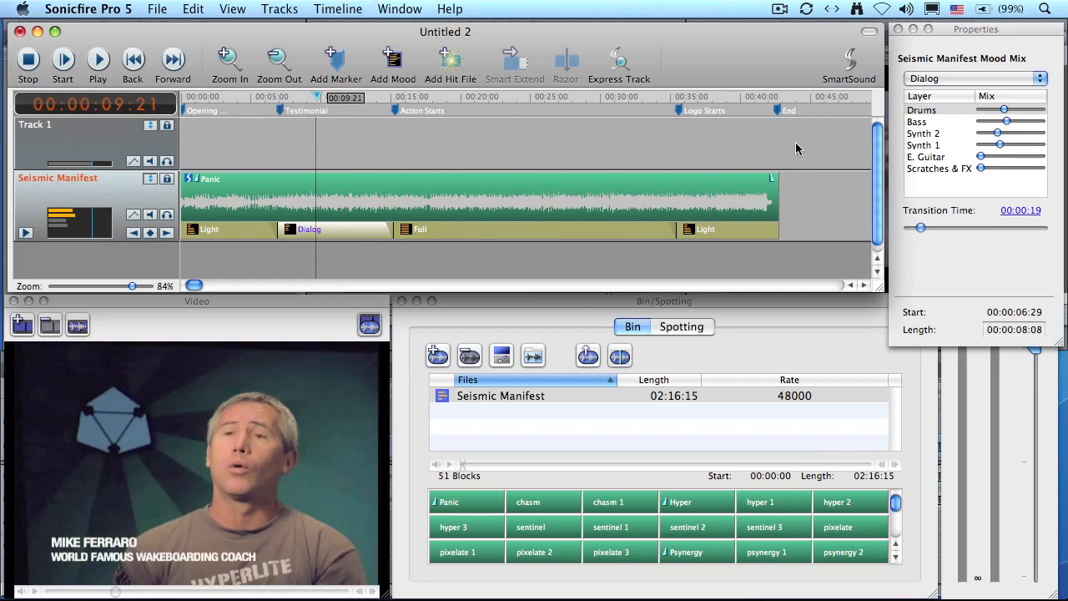
drag(1006, 121, 991, 121)
key(space)
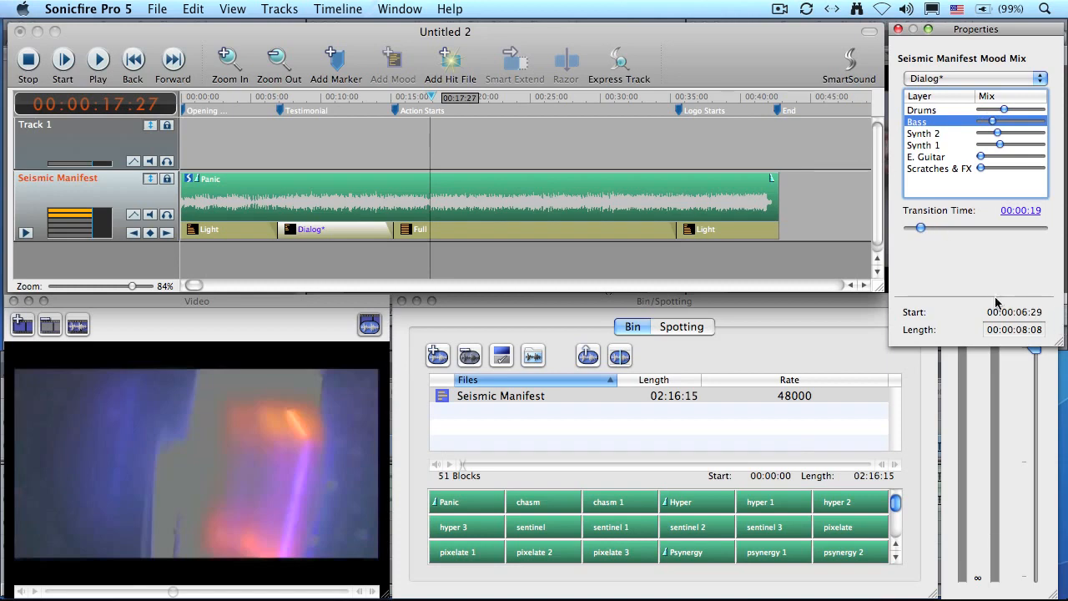
Enable Timing Control on the Seismic Manifest clip and align its sentinel keyframe with Action Starts and snapped keyframe with Logo Starts
click(592, 189)
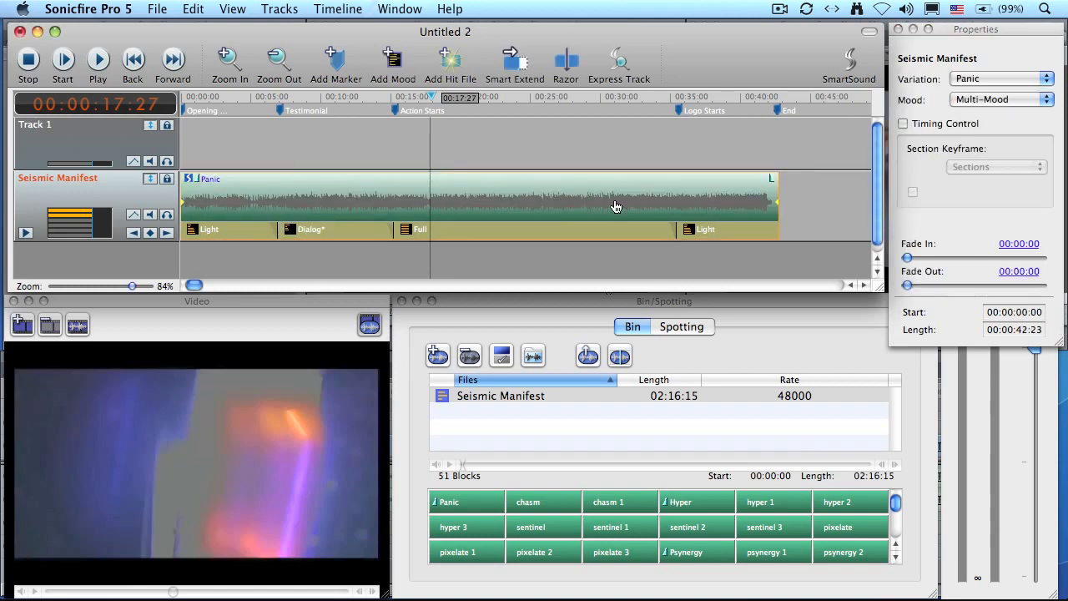
click(908, 124)
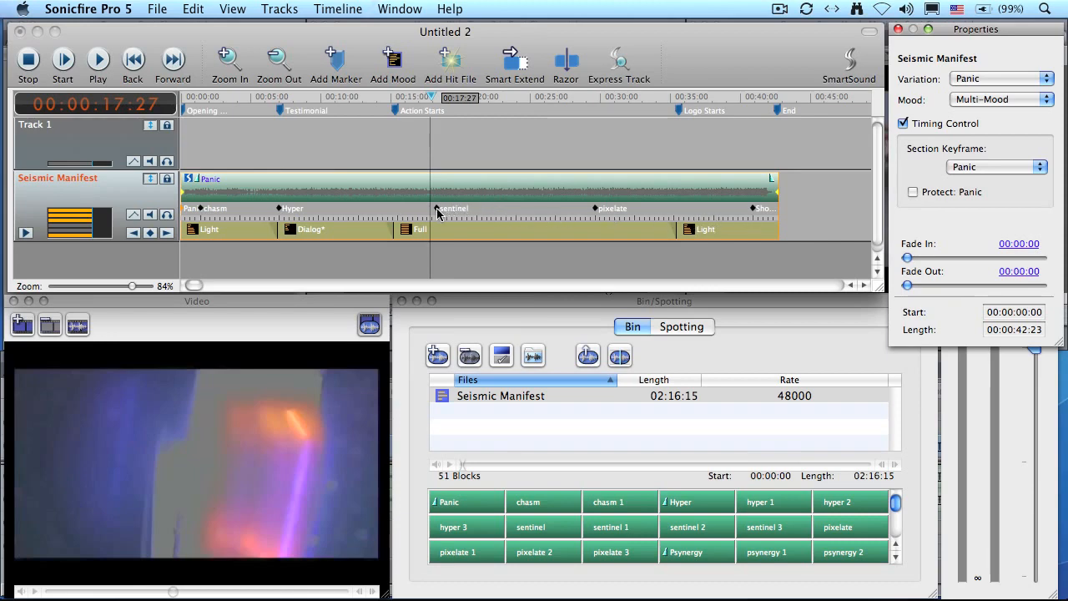
mouse_move(437, 210)
mouse_down()
mouse_move(398, 211)
mouse_move(395, 222)
mouse_up()
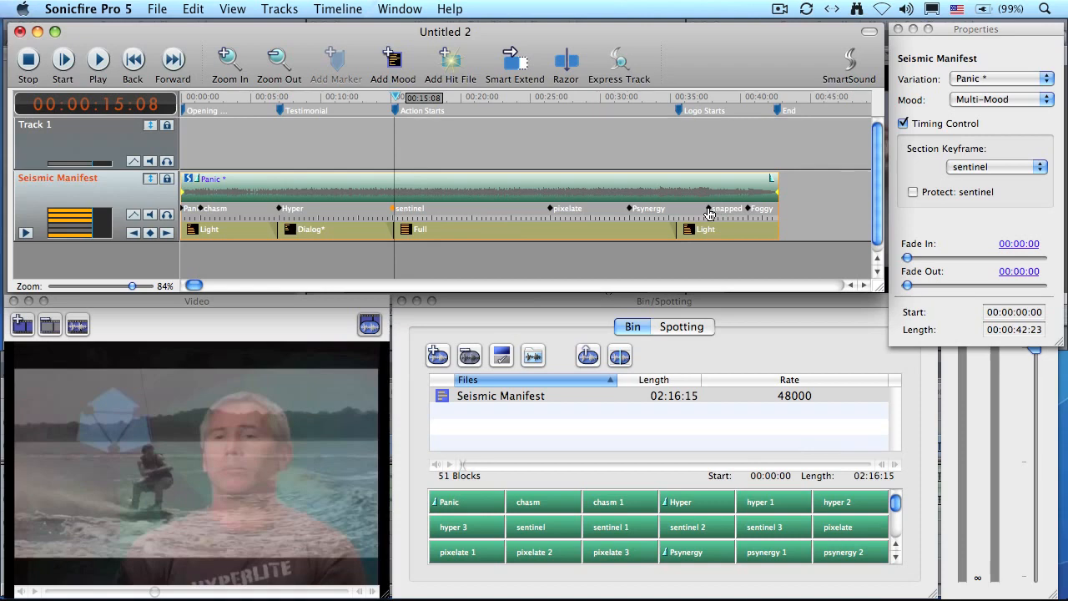
drag(705, 215, 678, 222)
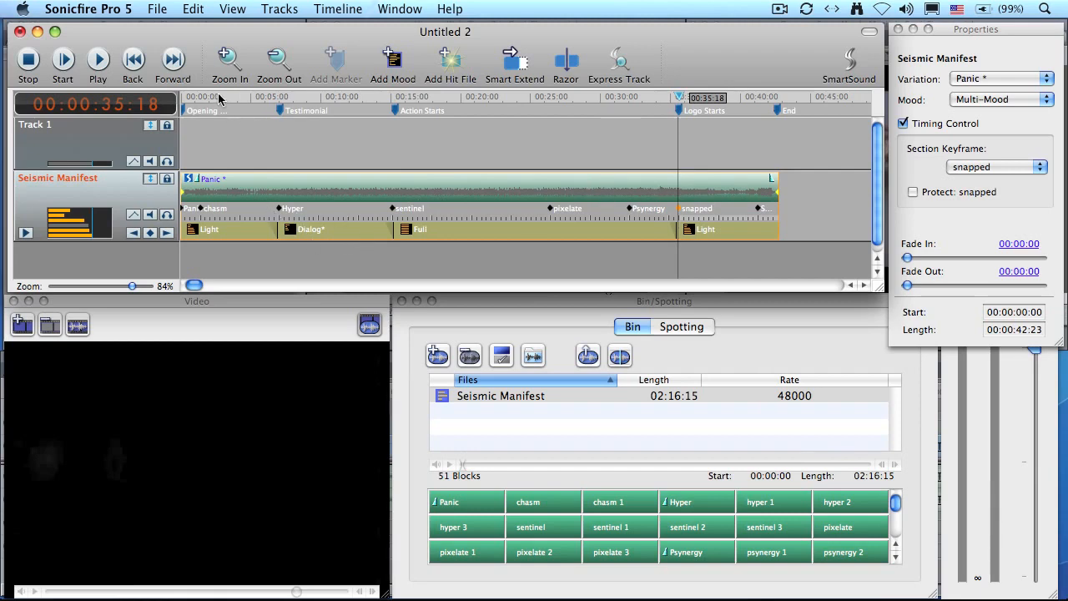
Play the whole soundtrack with the video from 00:00:00:00 to the end
drag(218, 95, 168, 99)
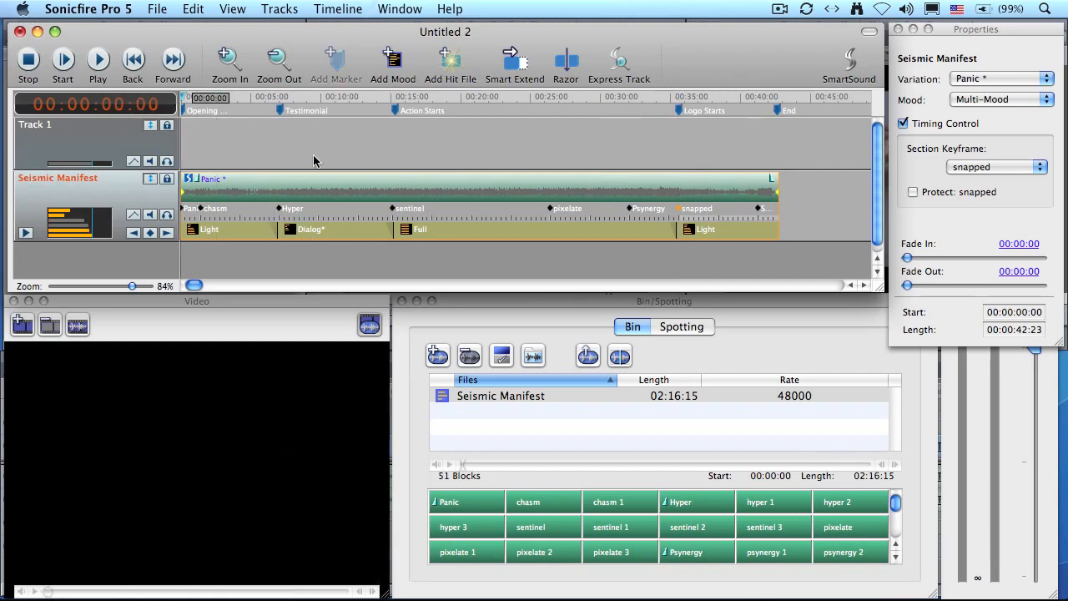
key(space)
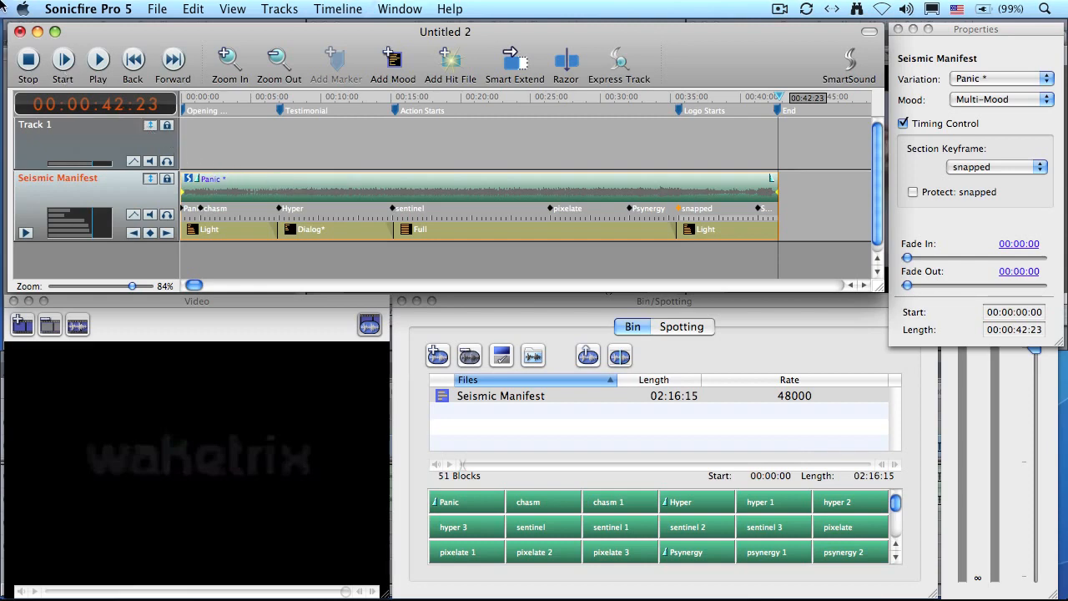
Send the soundtrack to Final Cut Pro and place SS_50309 Seismic Manifest.aiff at the sequence start on tracks A3 and A4
click(156, 10)
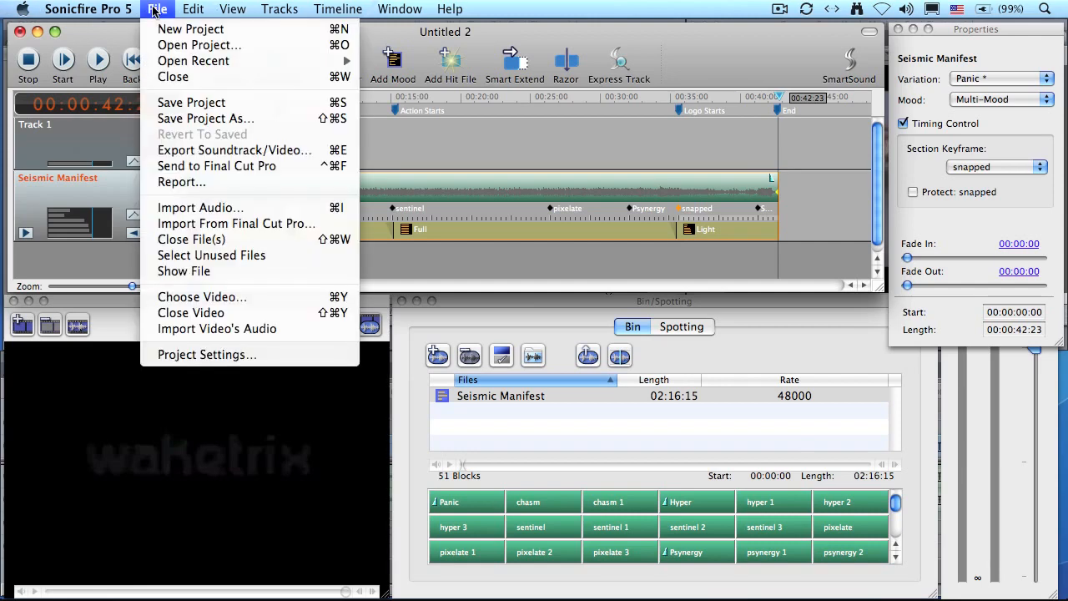
click(228, 169)
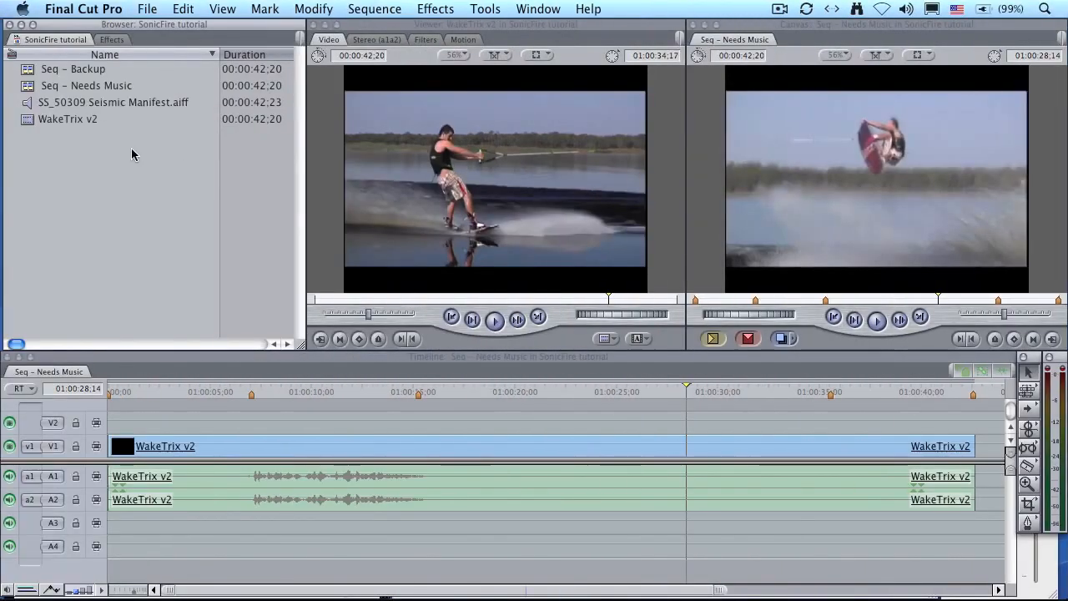
click(103, 102)
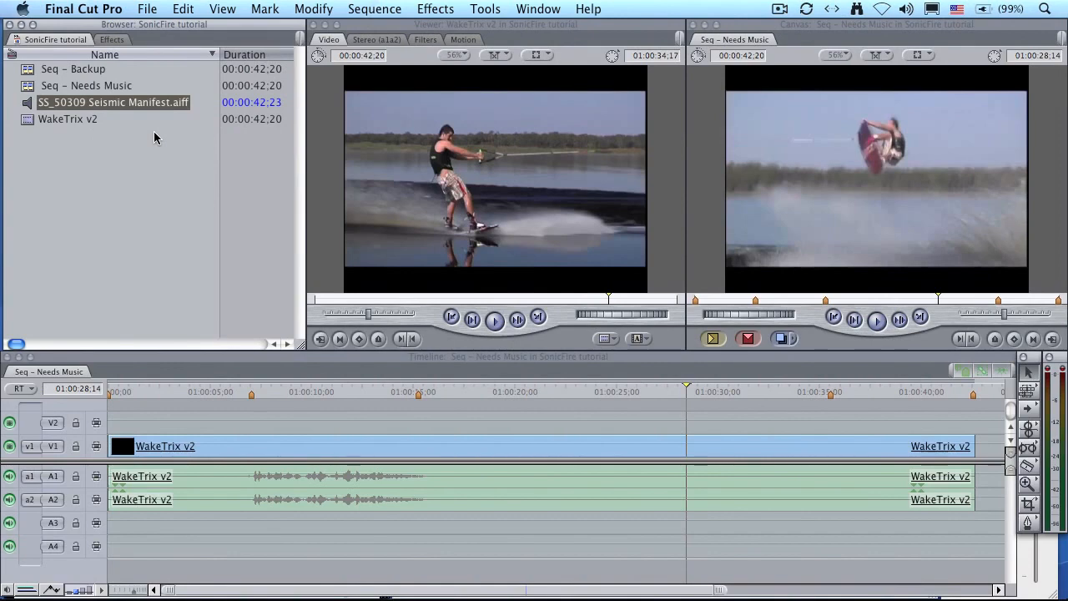
drag(30, 104, 119, 527)
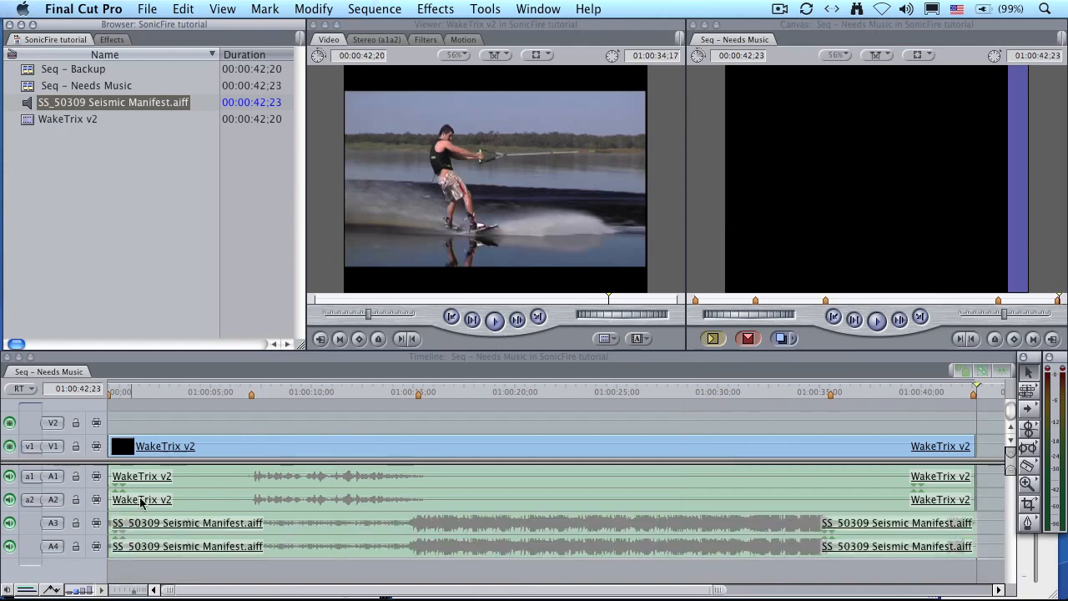
Play the sequence from its start past the Action Starts marker and open the SS_50309 Seismic Manifest.aiff timeline clip in its external editor
click(119, 390)
key(space)
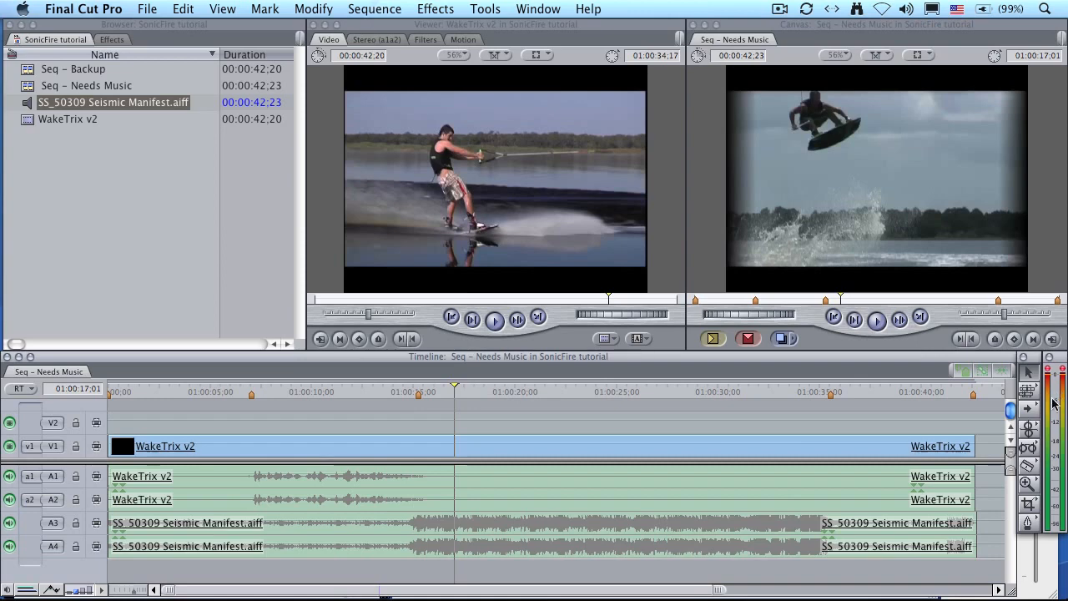
click(755, 529)
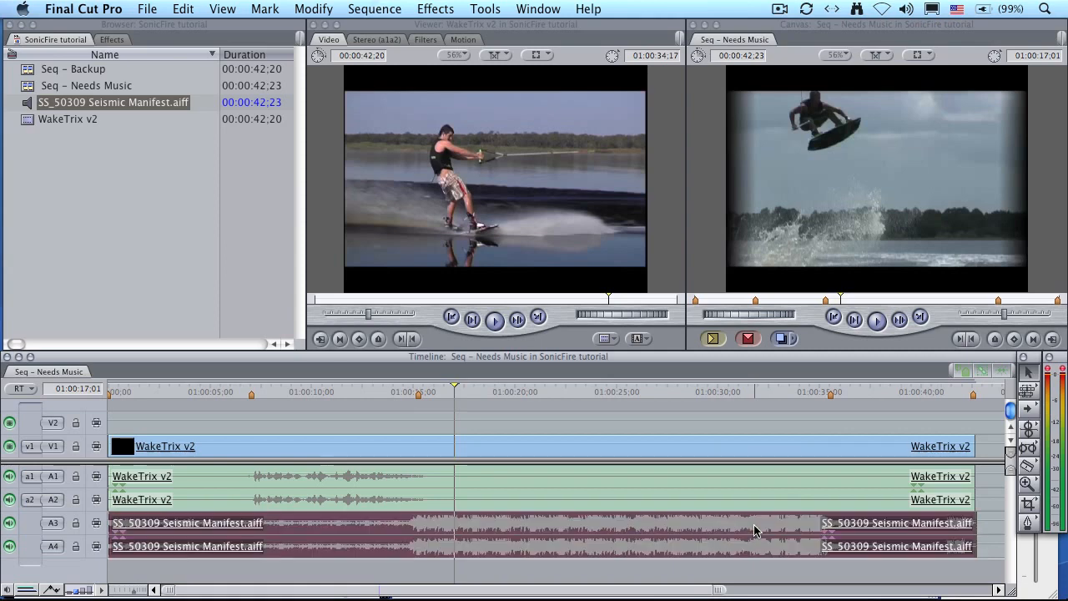
right_click(755, 529)
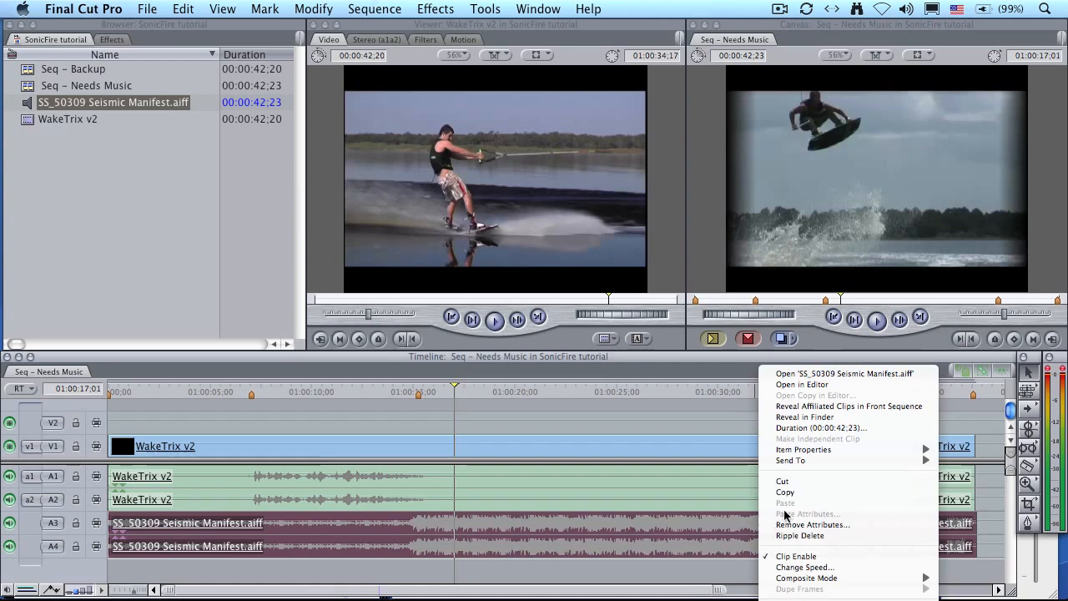
click(832, 392)
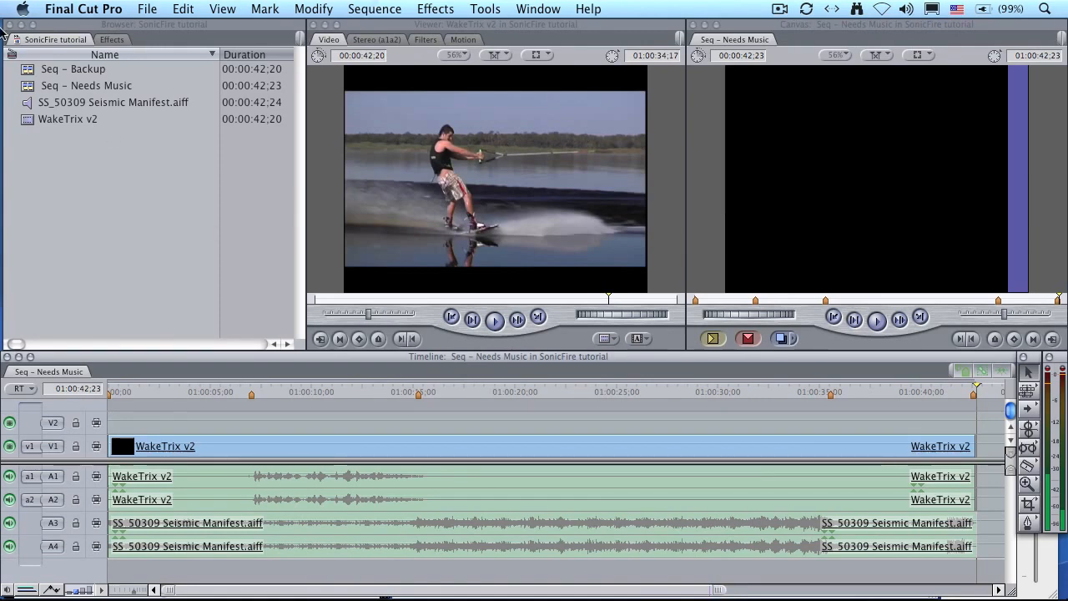
Set Sonicfire Pro 5 from the Applications folder as the external editor for audio files in System Settings
click(104, 7)
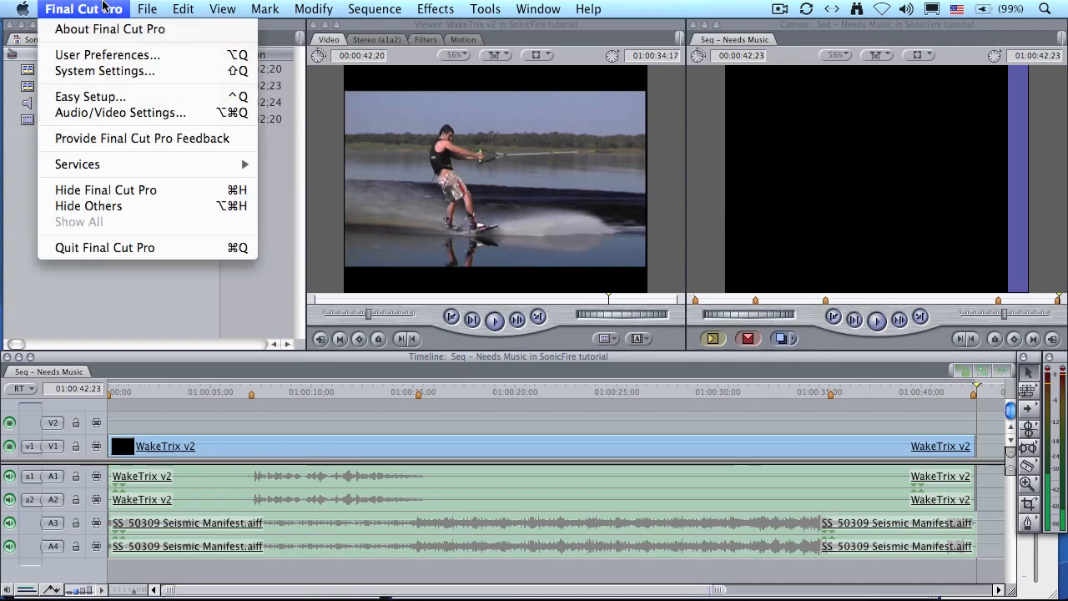
click(118, 74)
click(559, 106)
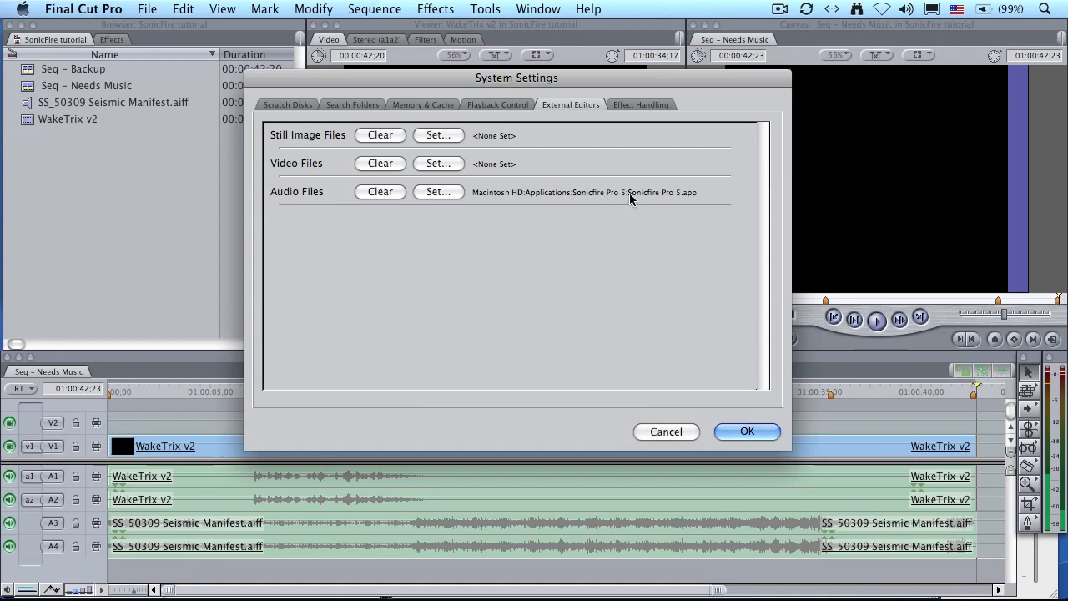
click(439, 191)
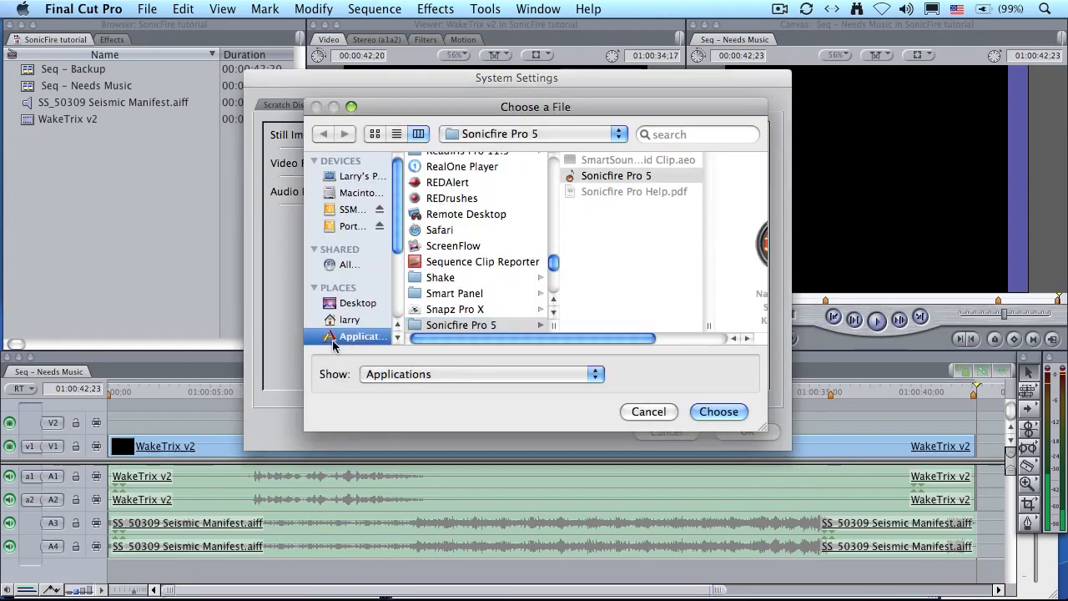
scroll(480, 300, down, 3)
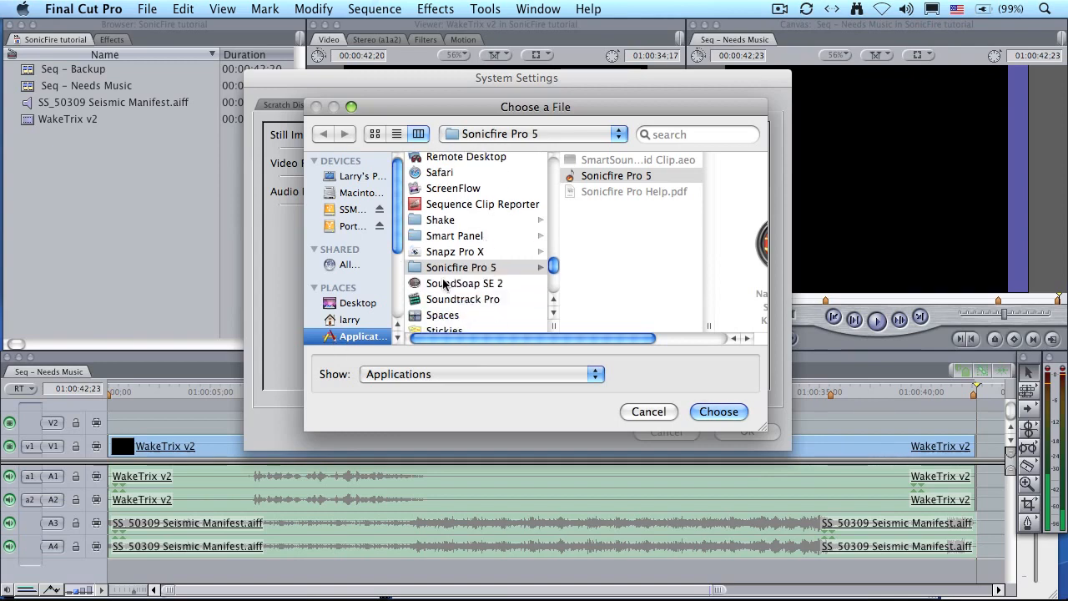
click(423, 269)
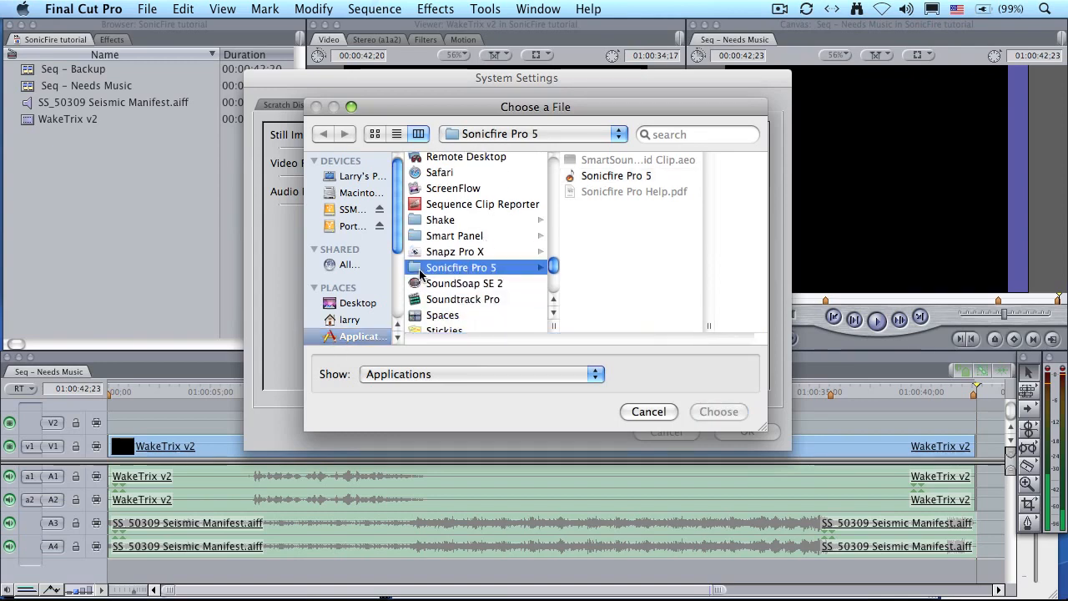
click(615, 176)
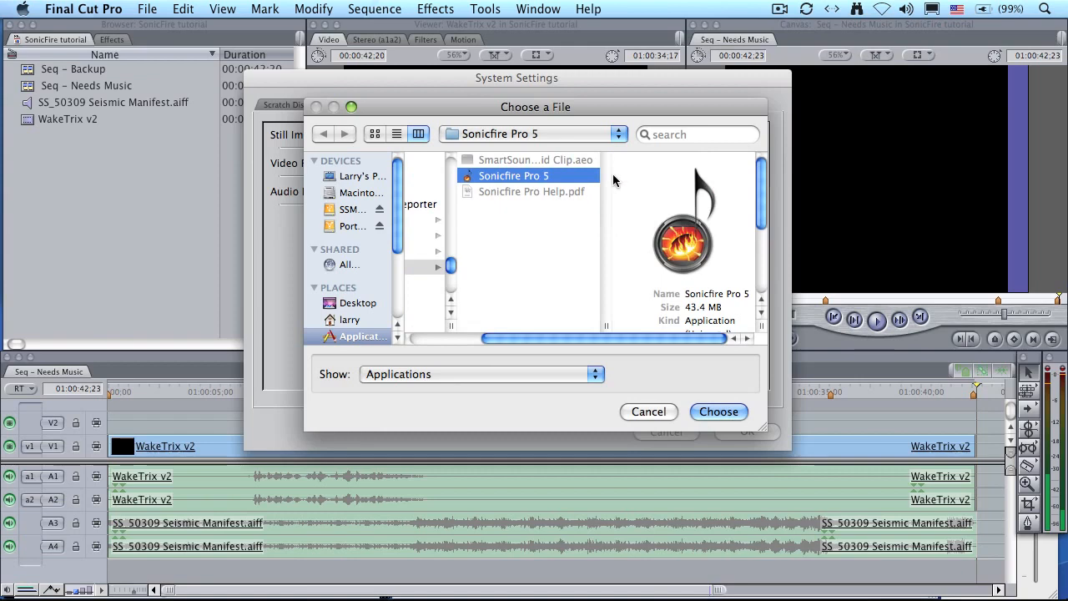
click(719, 412)
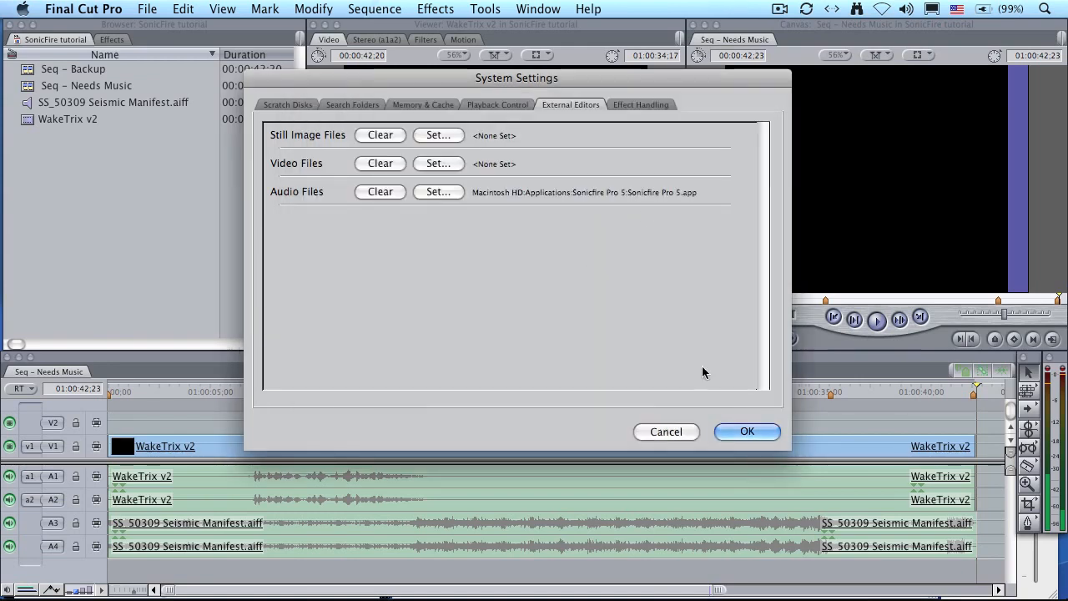
click(743, 430)
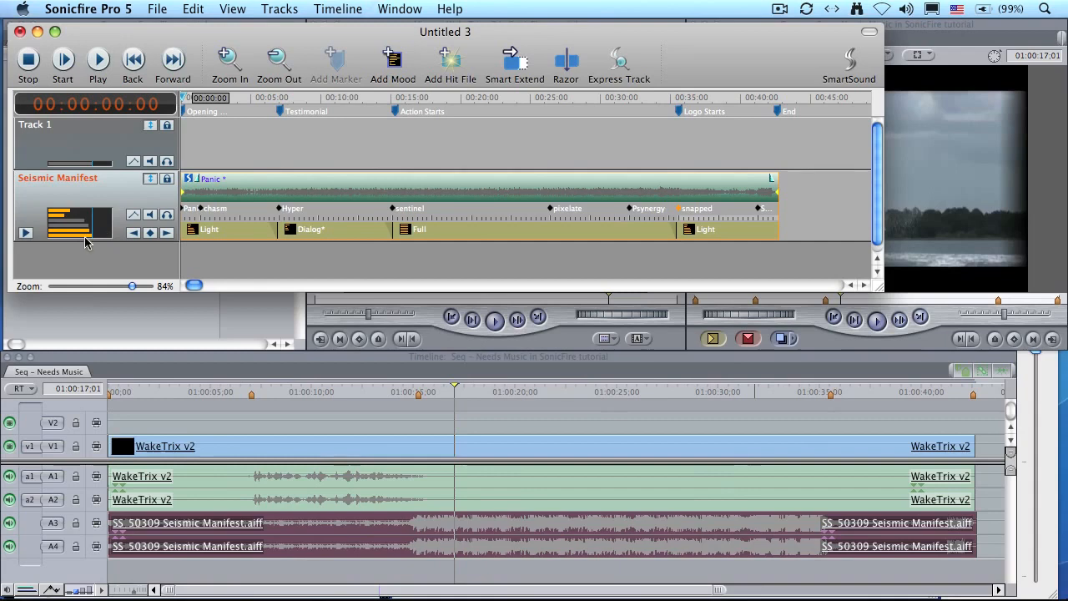
Show the Seismic Manifest track's volume envelope and lower it to about -6.1 dB between Action Starts and Logo Starts, restoring full level after Logo Starts
click(133, 214)
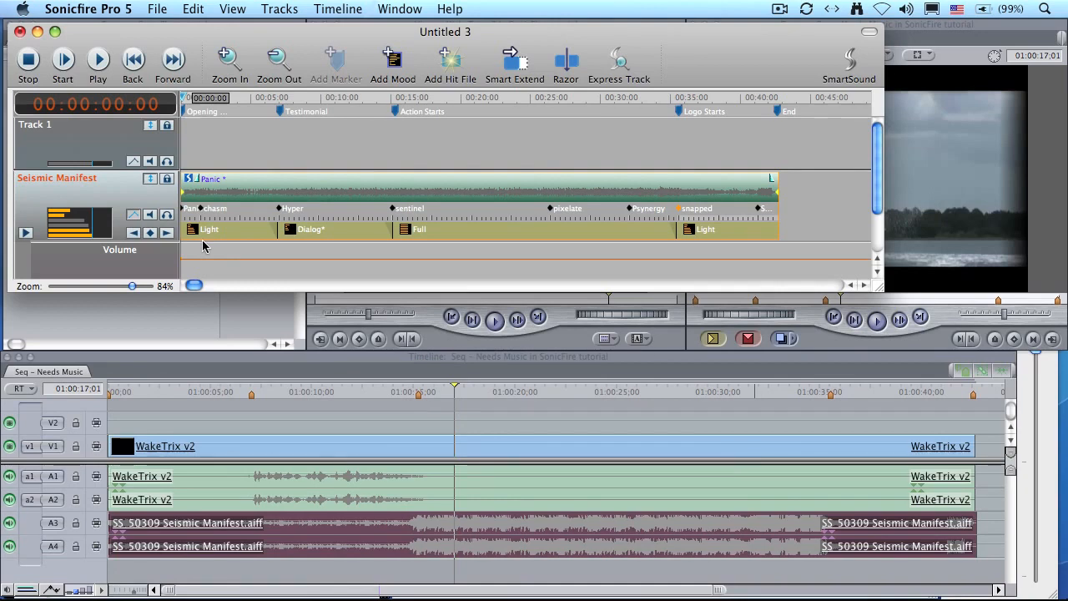
click(385, 263)
click(388, 258)
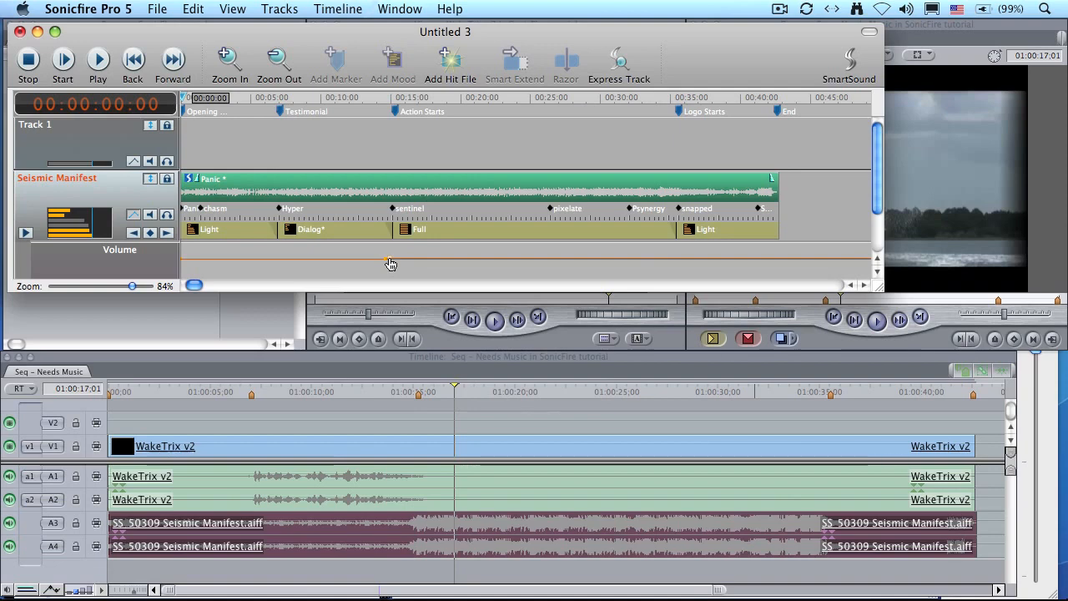
drag(389, 264, 388, 270)
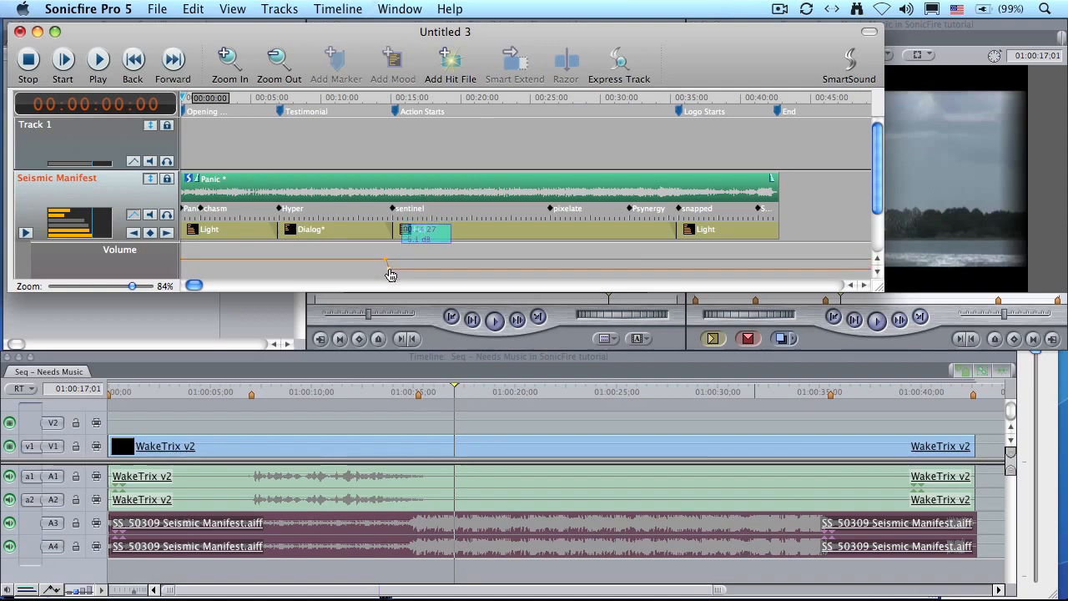
click(668, 269)
click(675, 270)
mouse_move(677, 277)
mouse_down()
mouse_move(674, 267)
mouse_move(666, 275)
mouse_up()
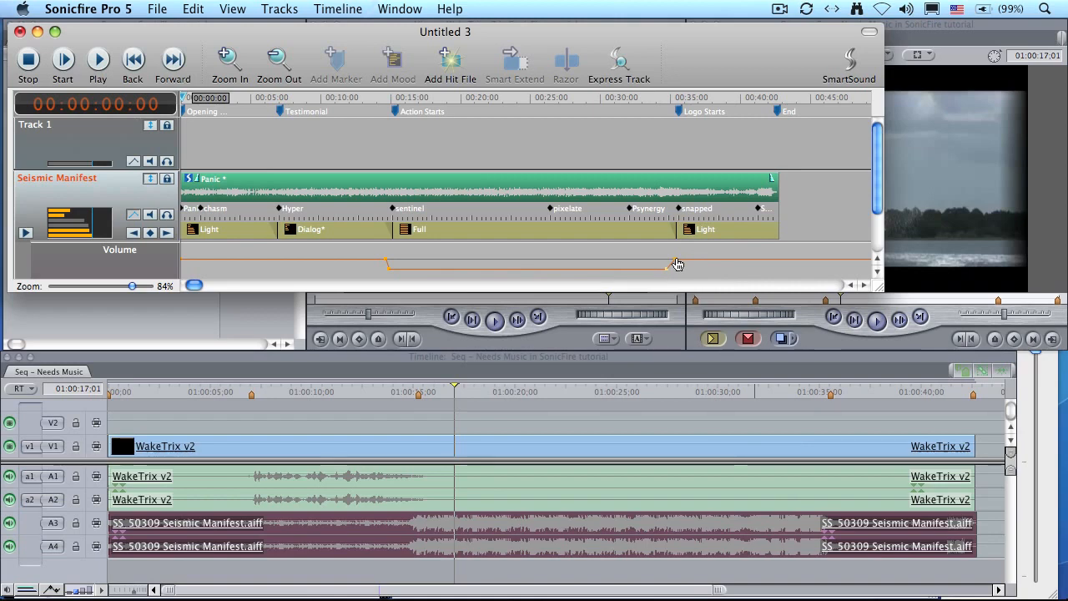
Play the soundtrack from 00:00:13:19 past Action Starts and send the revised version to Final Cut Pro
click(372, 98)
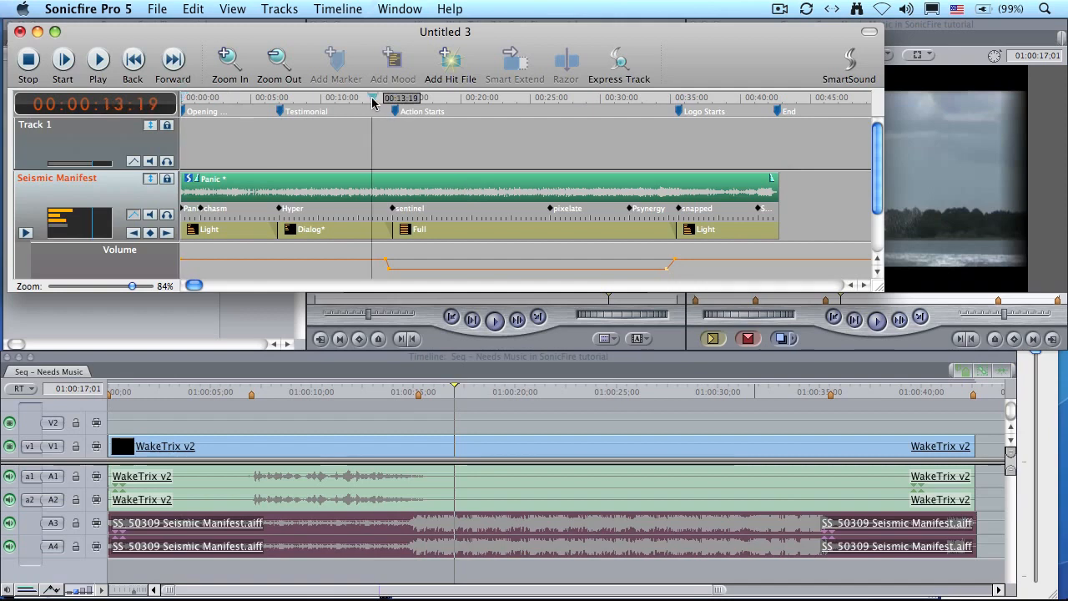
key(space)
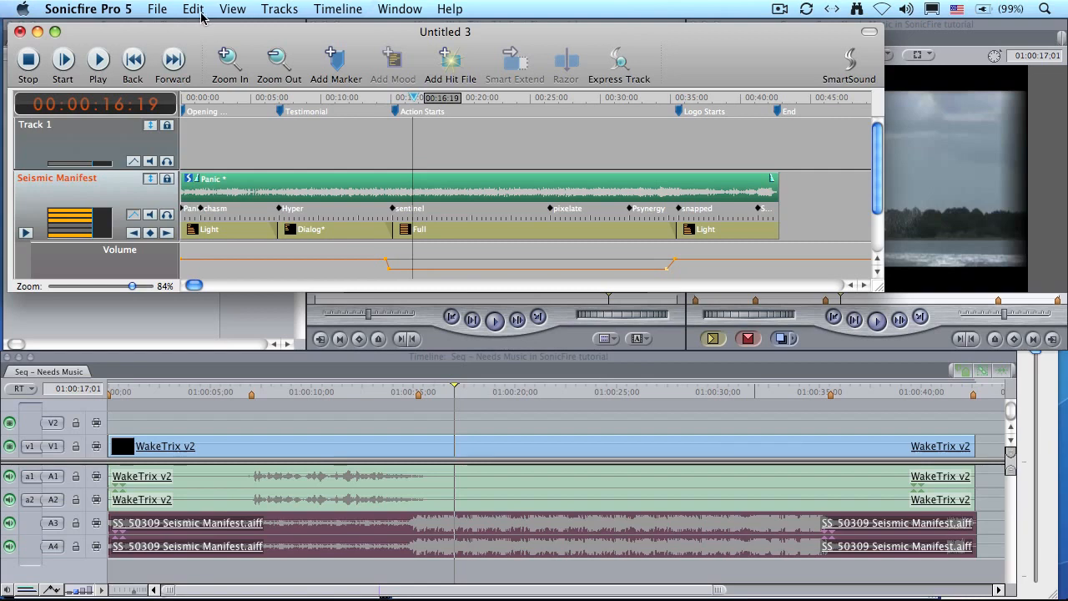
click(151, 7)
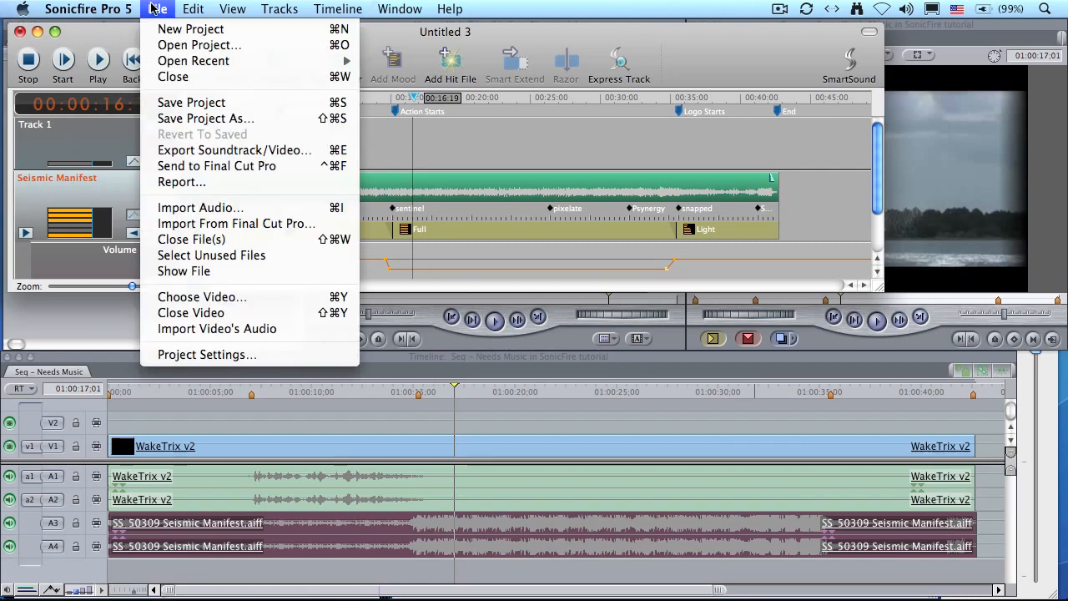
click(221, 167)
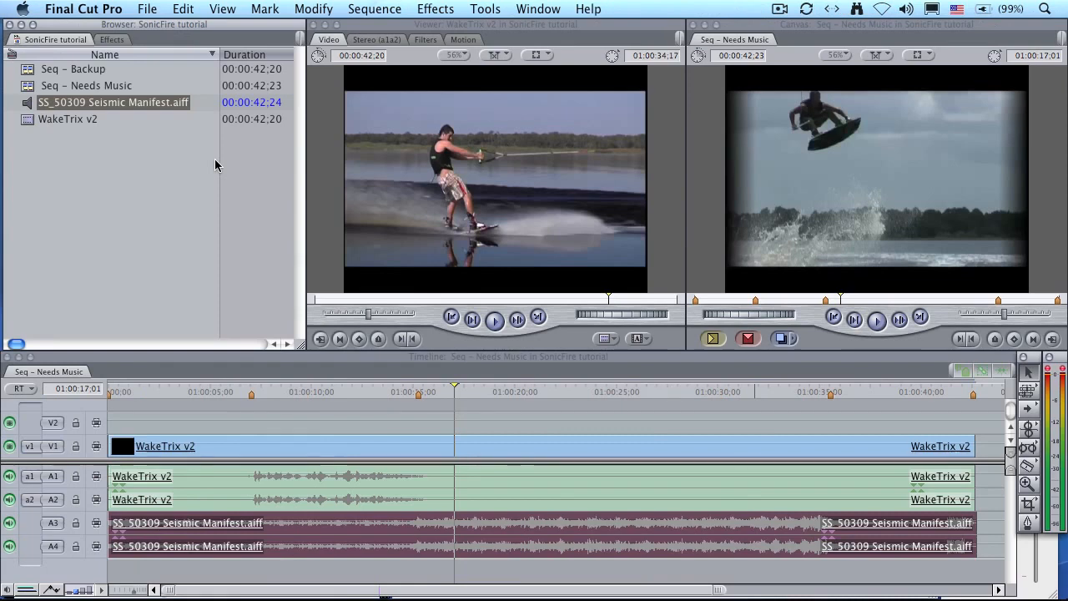
Play the sequence with the revised soundtrack from the late Testimonial section through to the end
click(362, 384)
key(space)
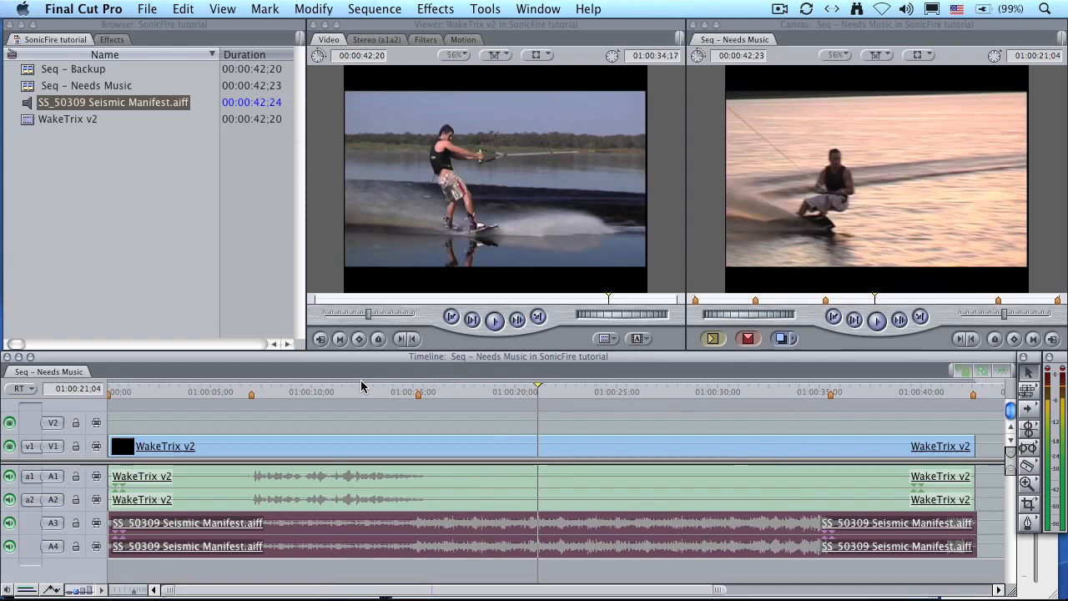
key(space)
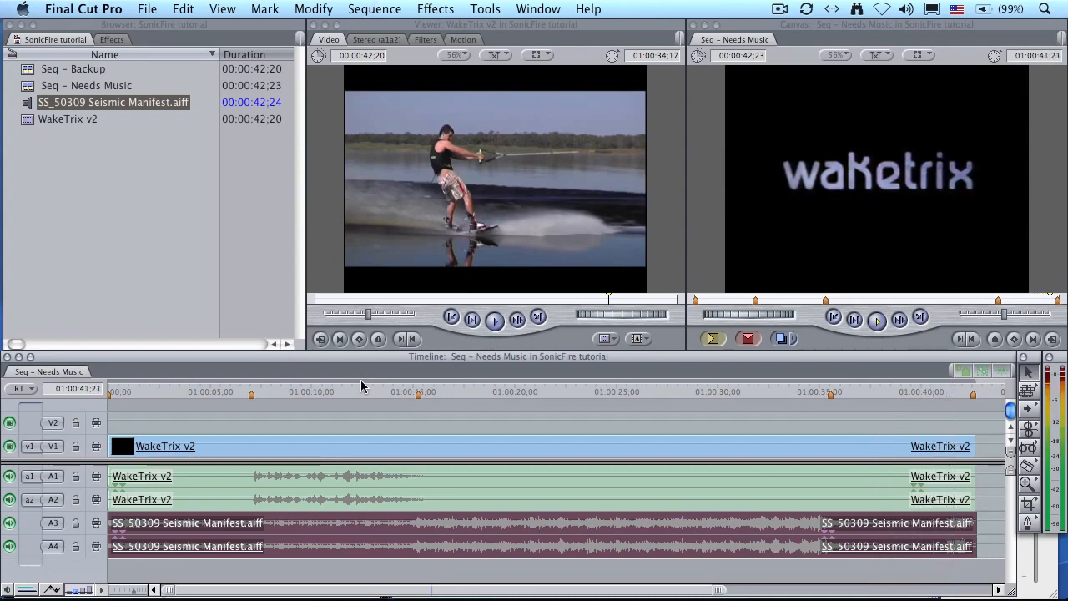
click(250, 228)
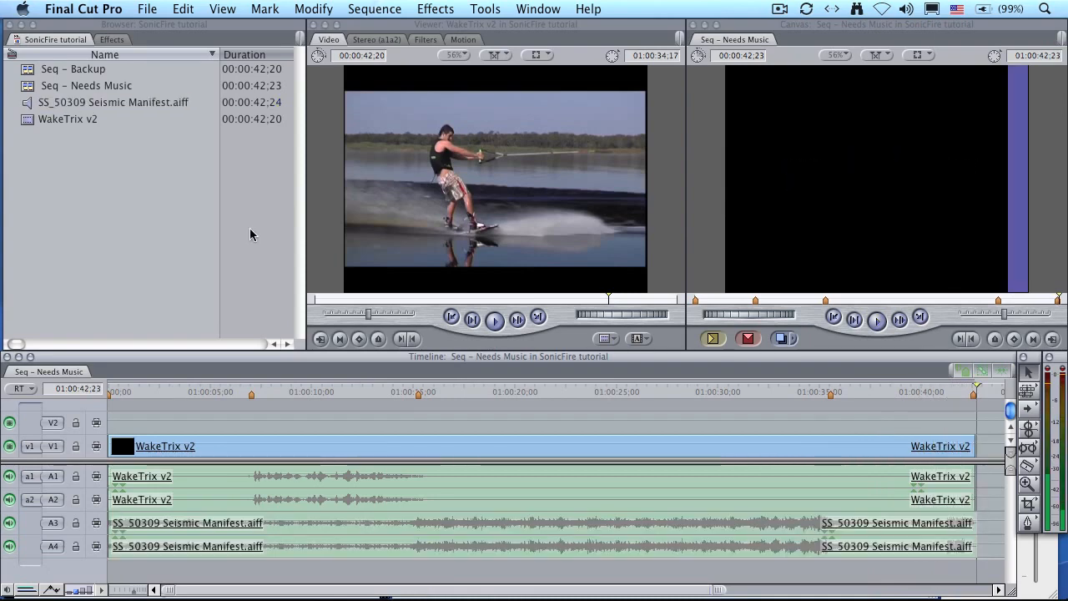